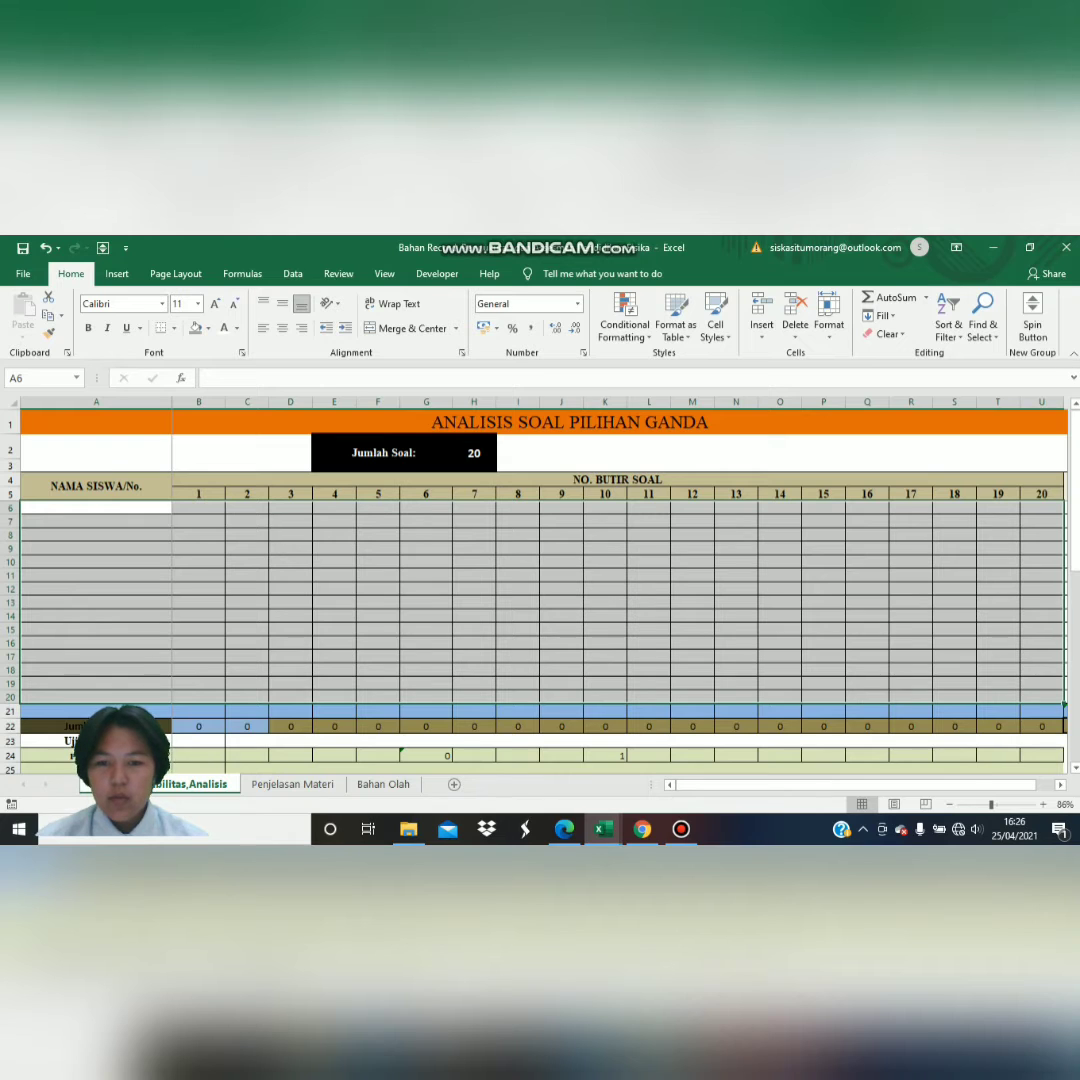
Copy the respondents' names and their scores for items 1–20 (B3:V17) from Bahan Olah into the analysis sheet's answer table starting at A6.
{"action": "left_click", "coordinate": [383, 784]}
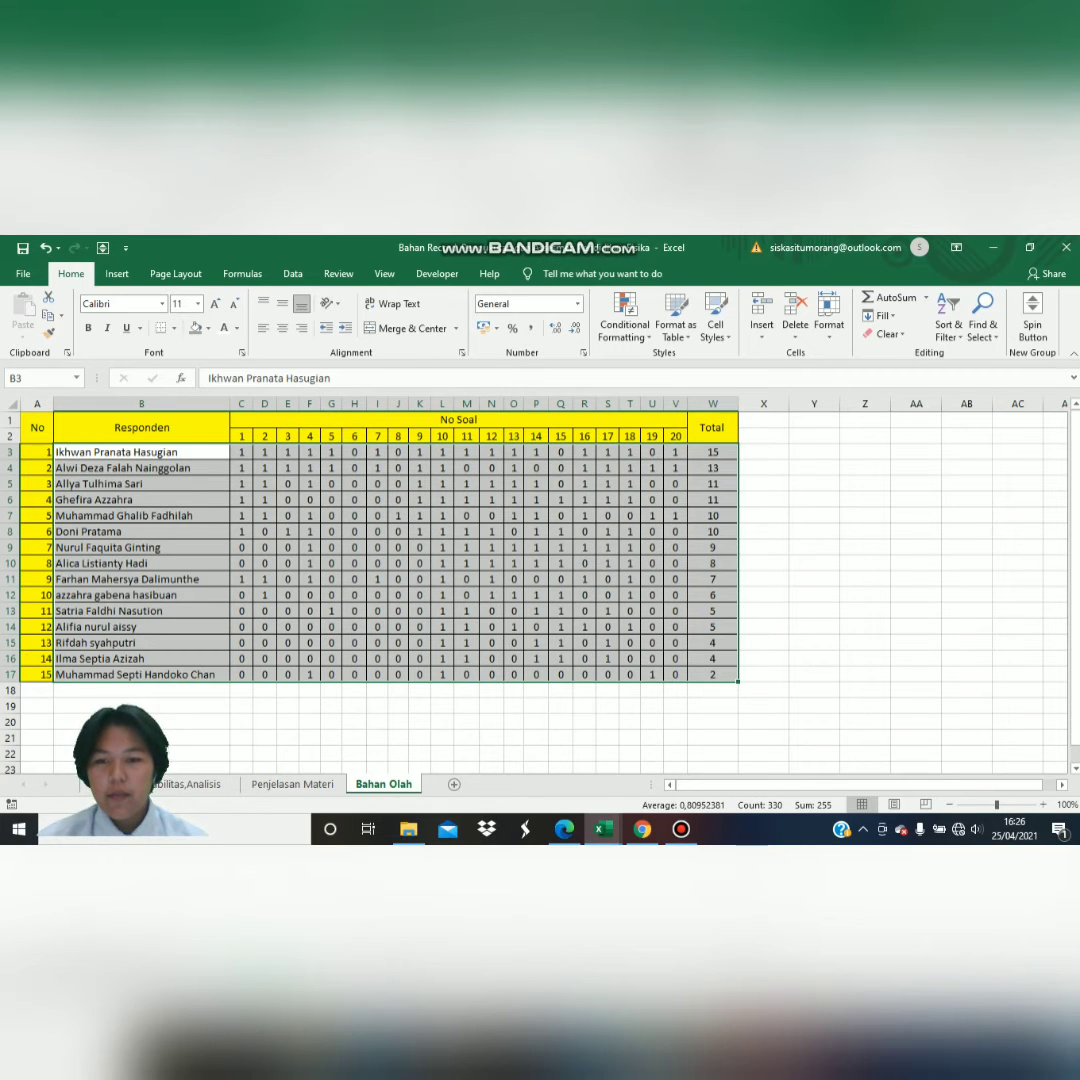
{"action": "left_click_drag", "start_coordinate": [141, 452], "coordinate": [675, 674]}
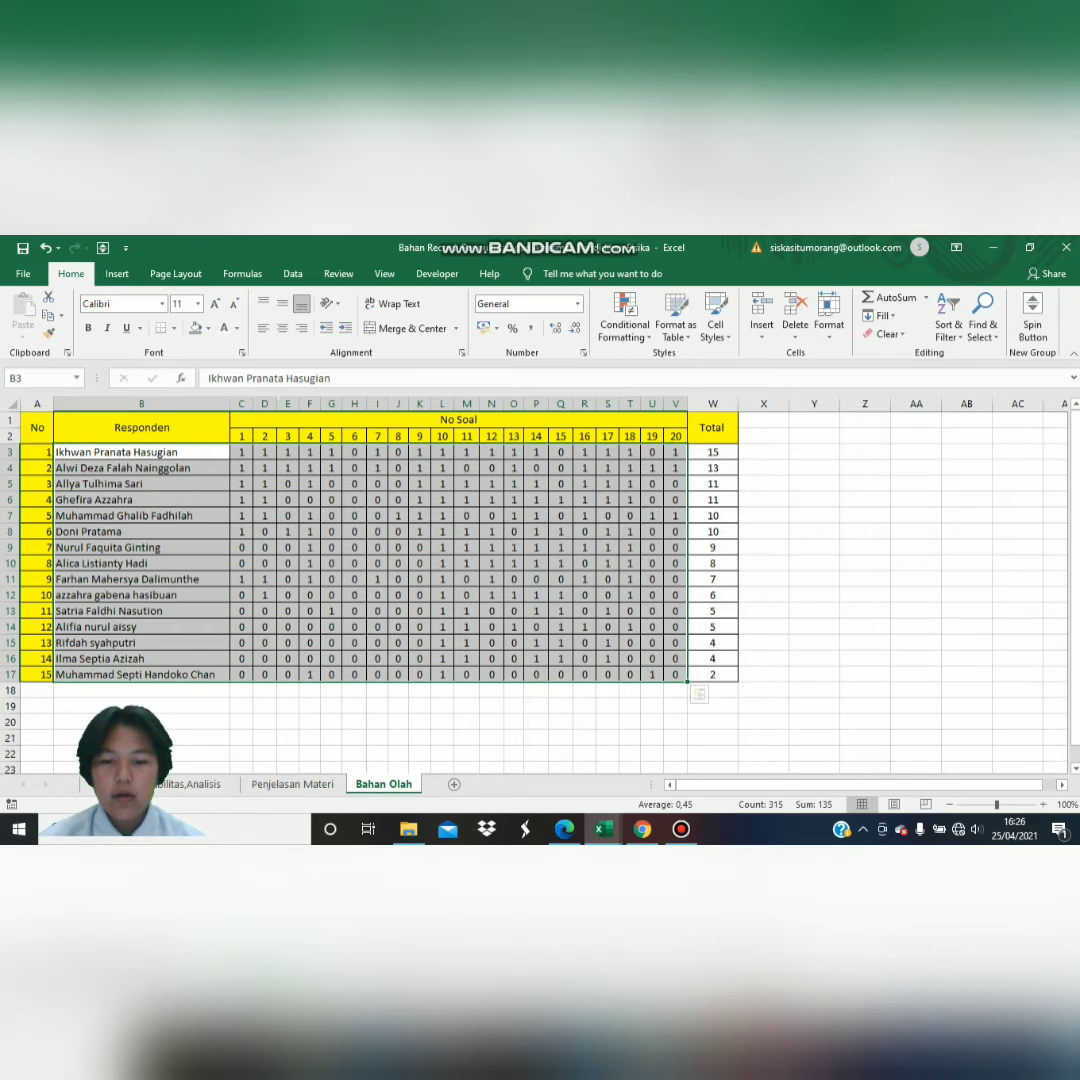
{"action": "right_click", "coordinate": [537, 431]}
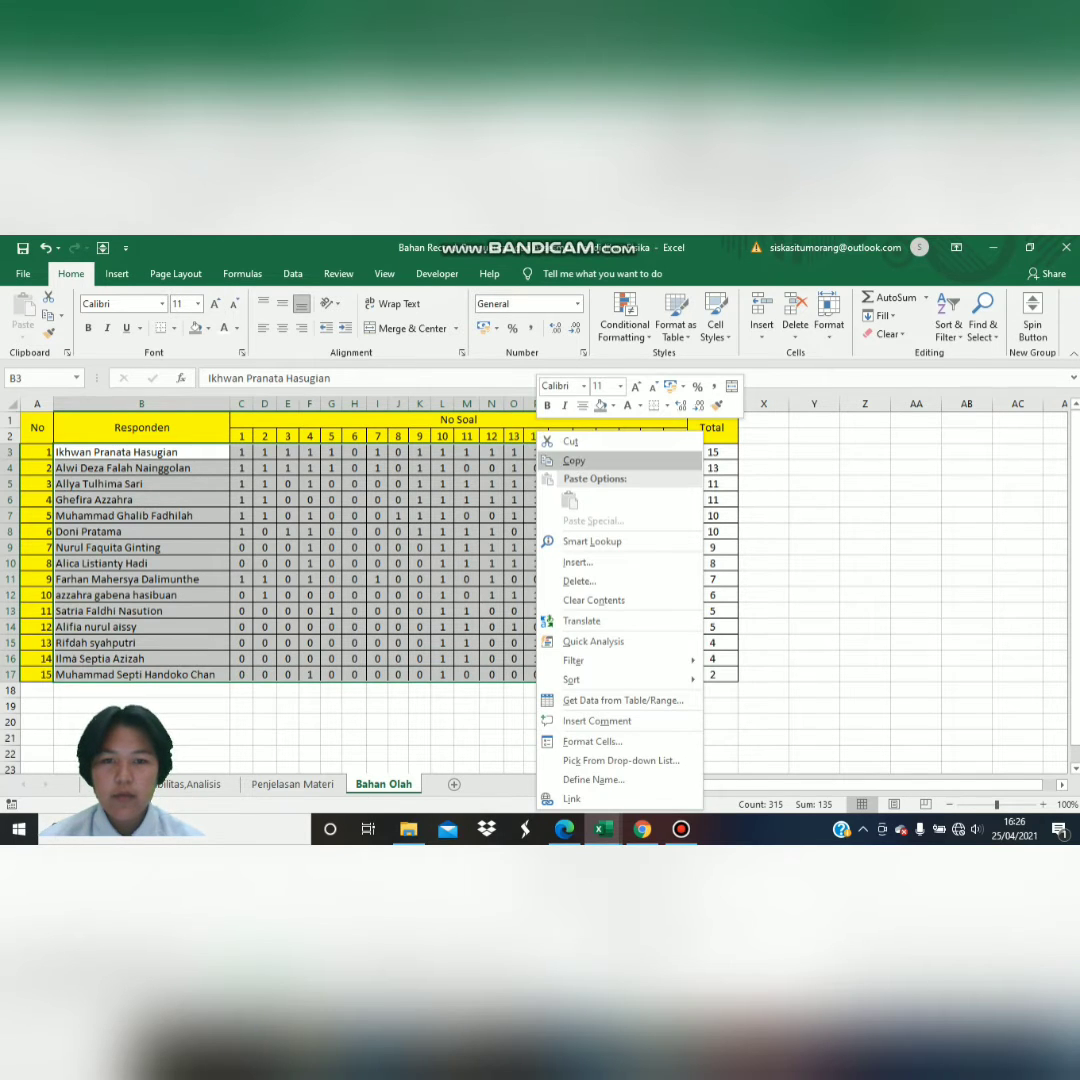
{"action": "left_click", "coordinate": [574, 460]}
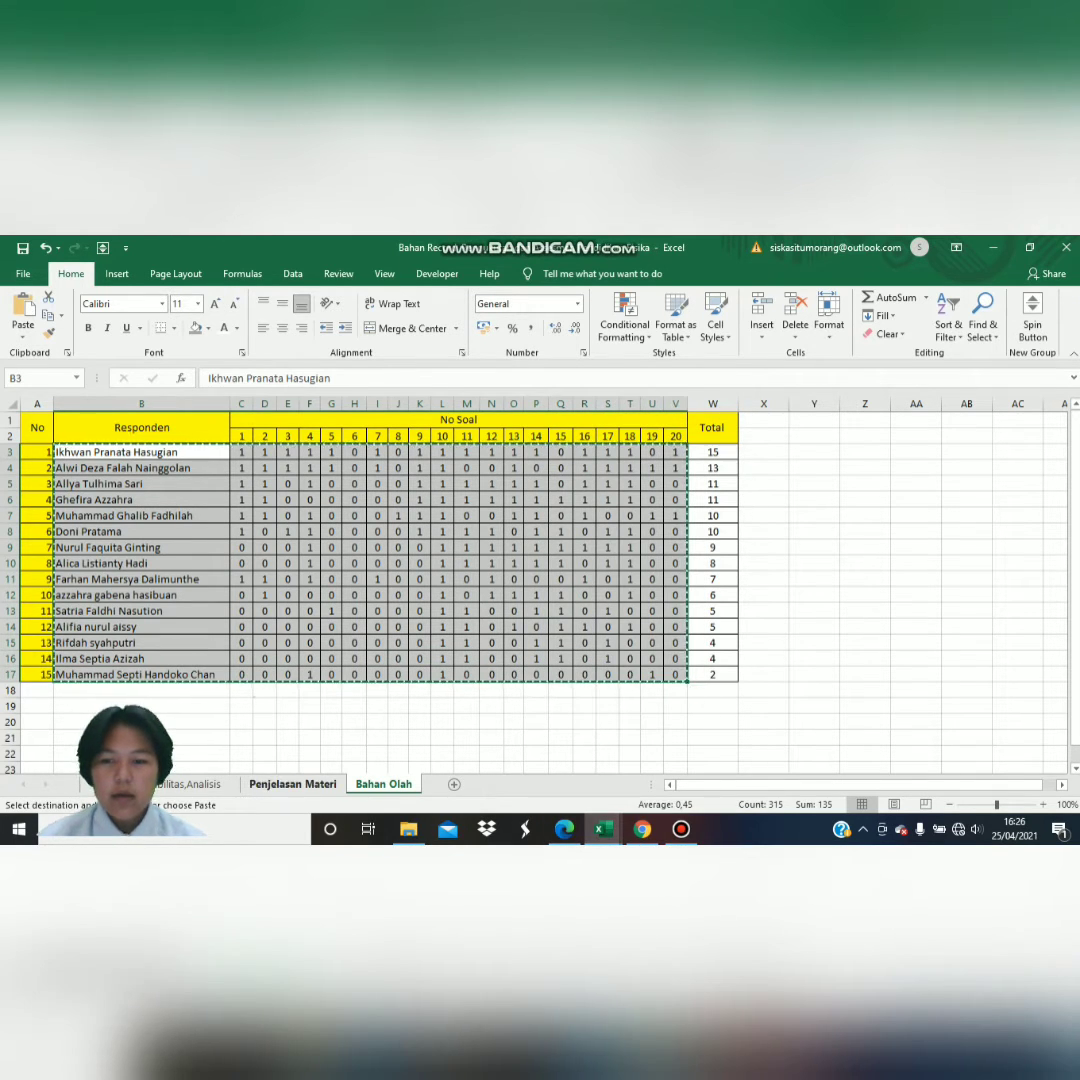
{"action": "key", "text": "ctrl+Page_Up"}
{"action": "key", "text": "ctrl+Page_Up"}
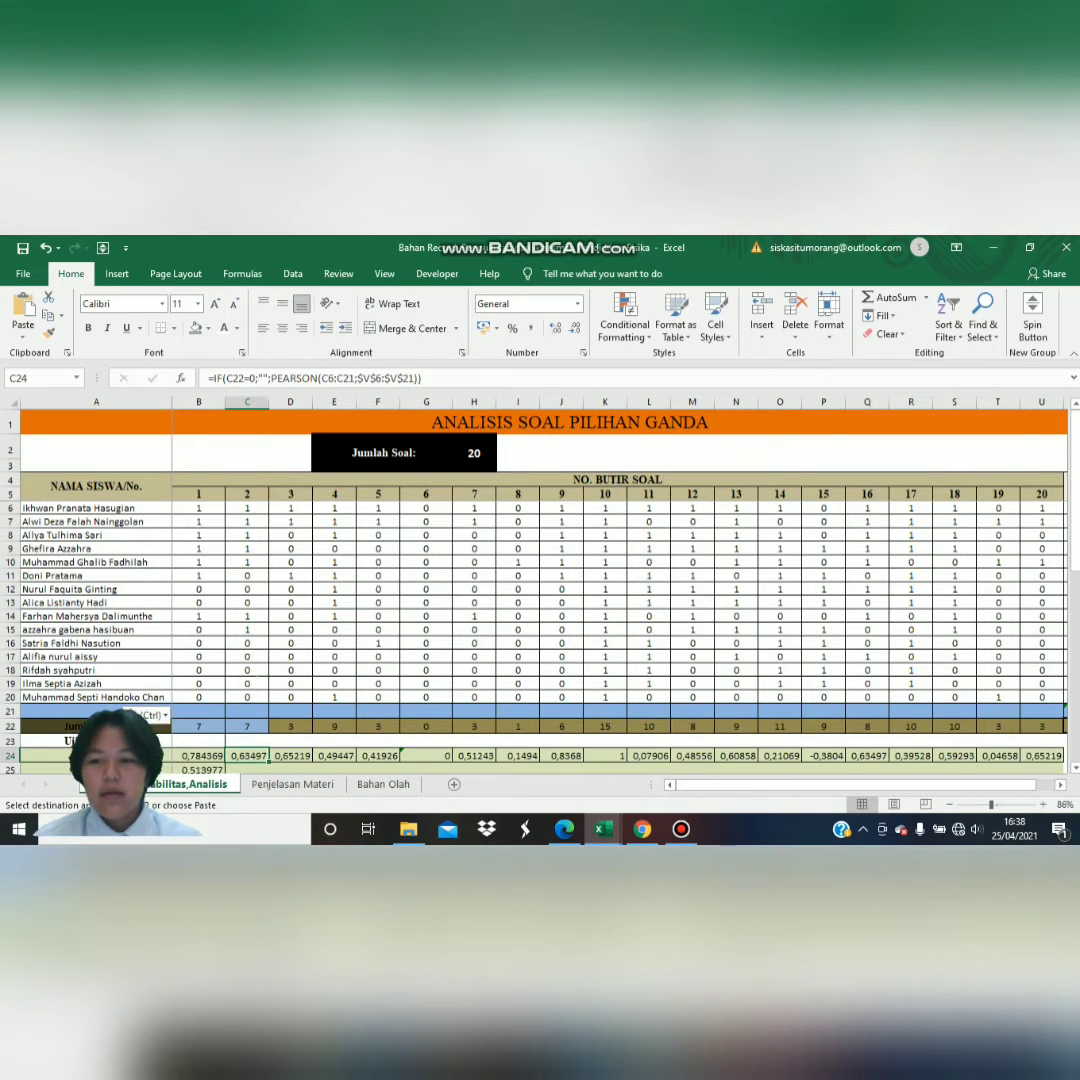
Review the validity formula on the Penjelasan Materi sheet and the rxy Hitung formulas for items 1 and 2 alongside the student scores.
{"action": "scroll", "coordinate": [250, 672], "scroll_direction": "down", "scroll_amount": 4}
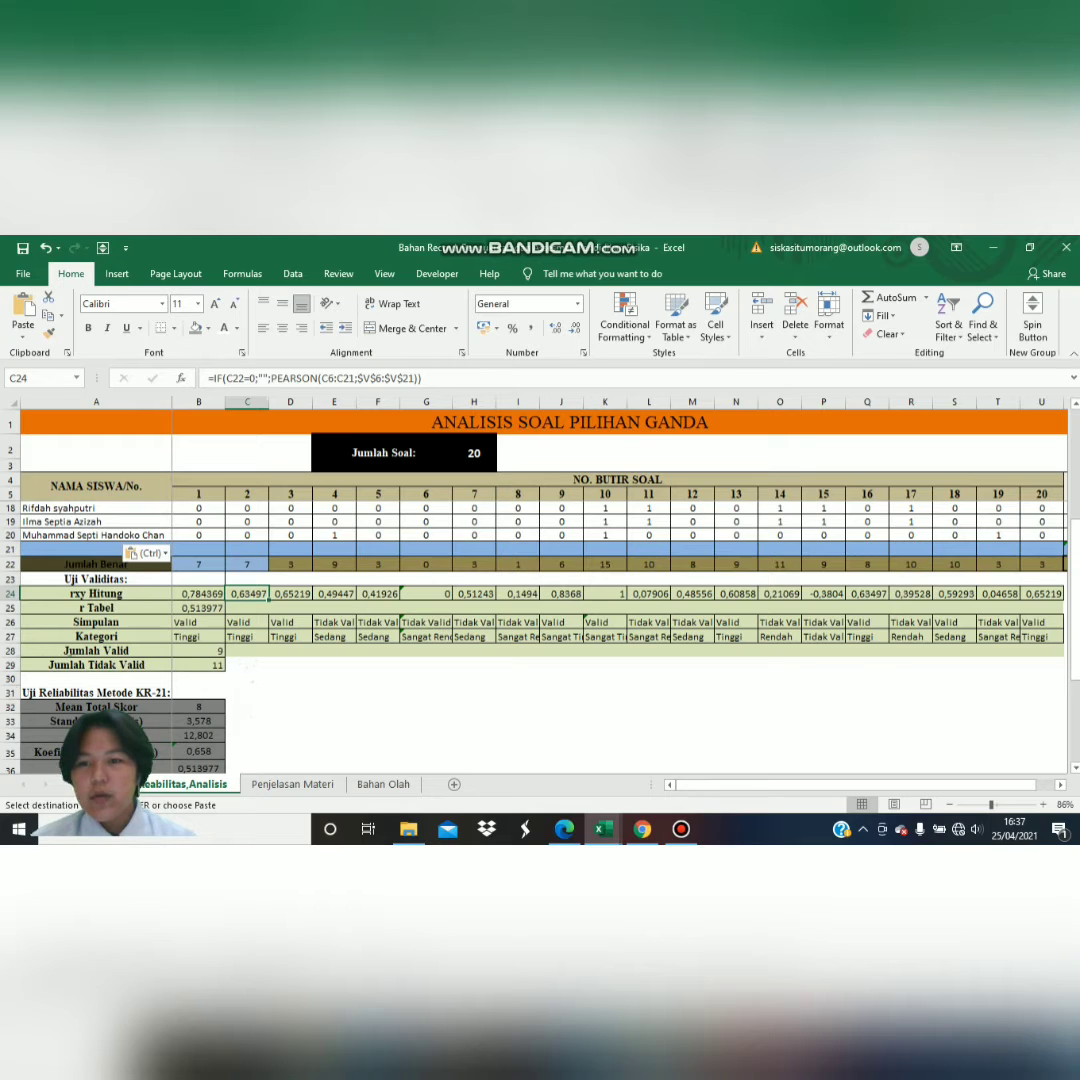
{"action": "key", "text": "ctrl+Page_Down"}
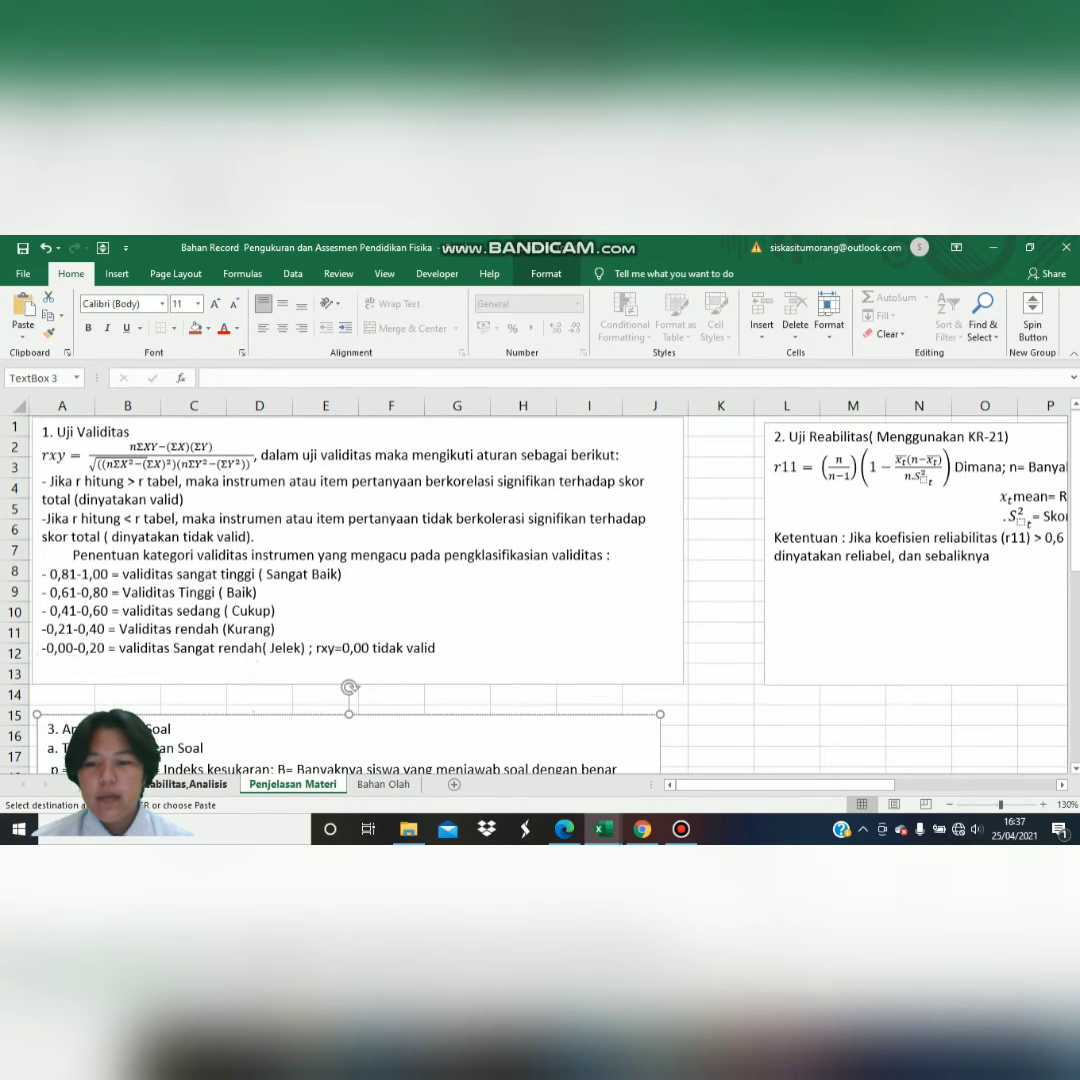
{"action": "left_click", "coordinate": [190, 785]}
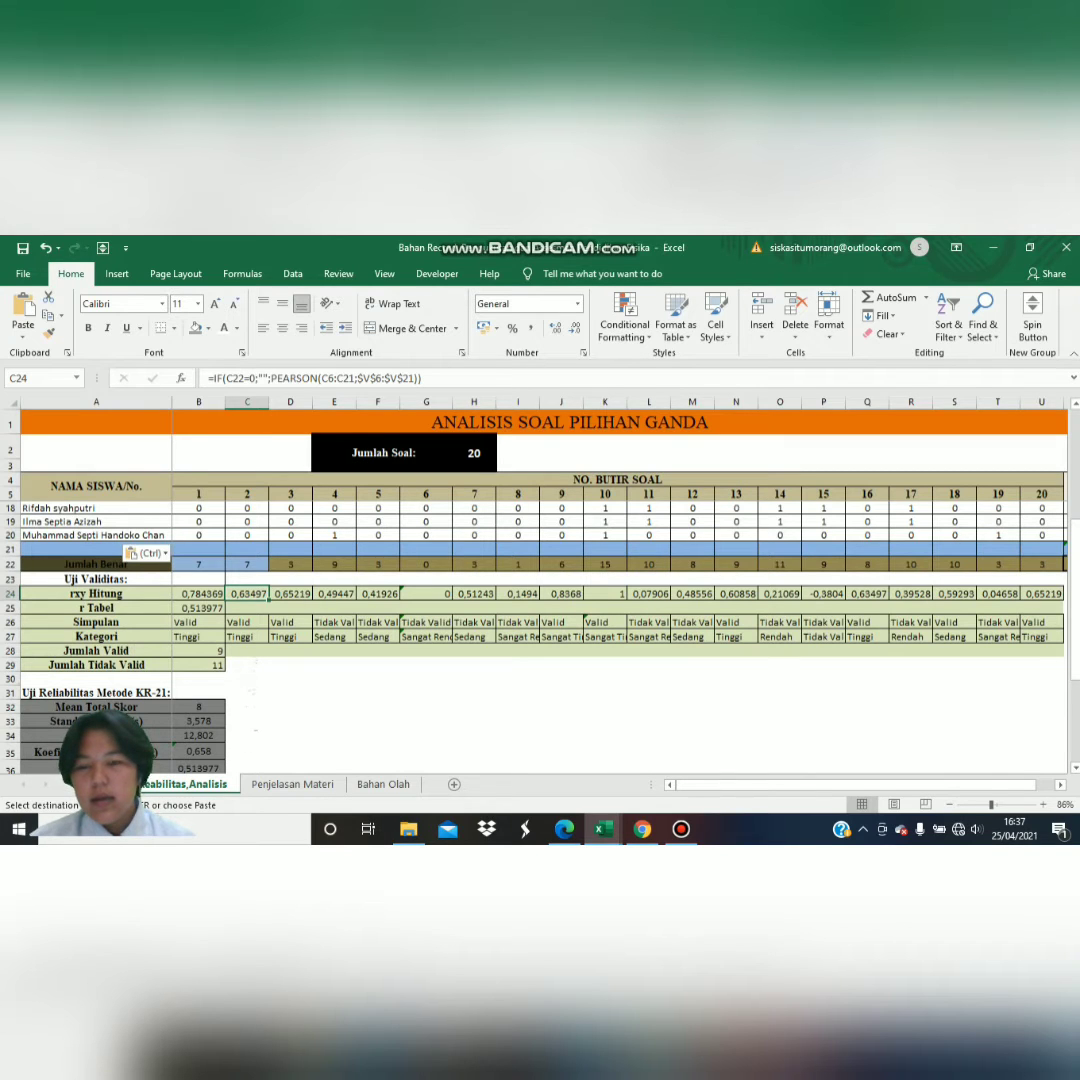
{"action": "key", "text": "Left"}
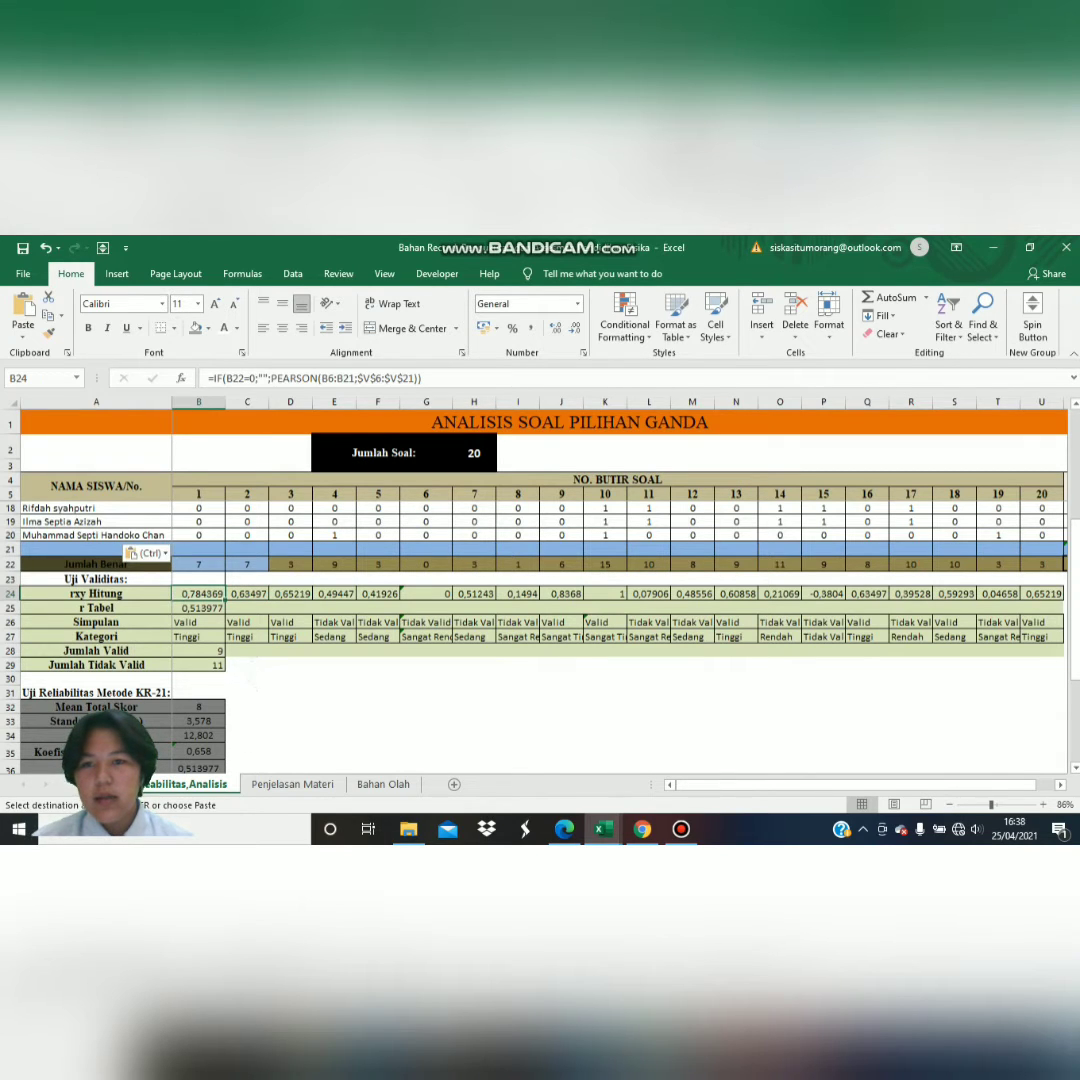
{"action": "scroll", "coordinate": [540, 580], "scroll_direction": "up", "scroll_amount": 3}
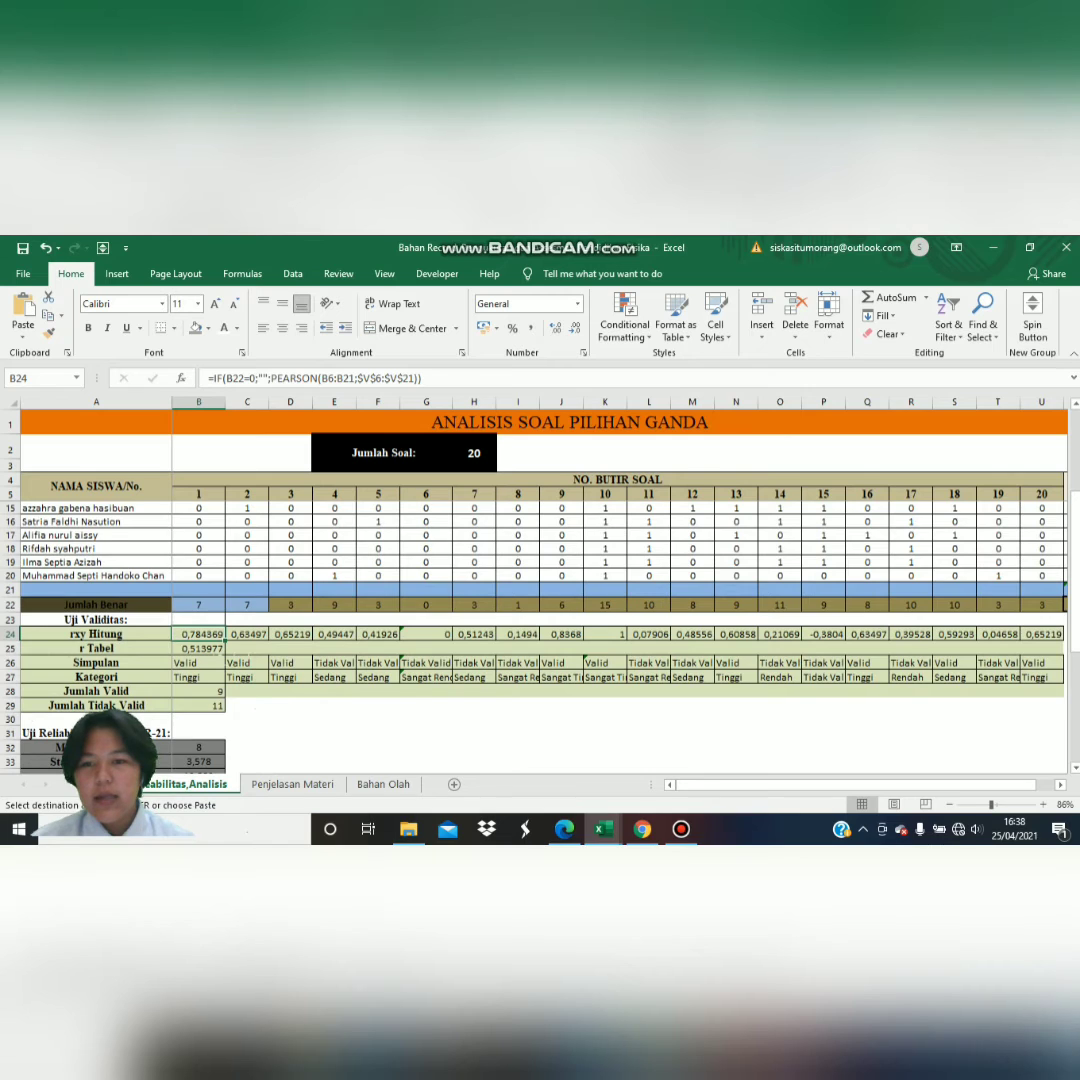
{"action": "scroll", "coordinate": [540, 600], "scroll_direction": "up", "scroll_amount": 2}
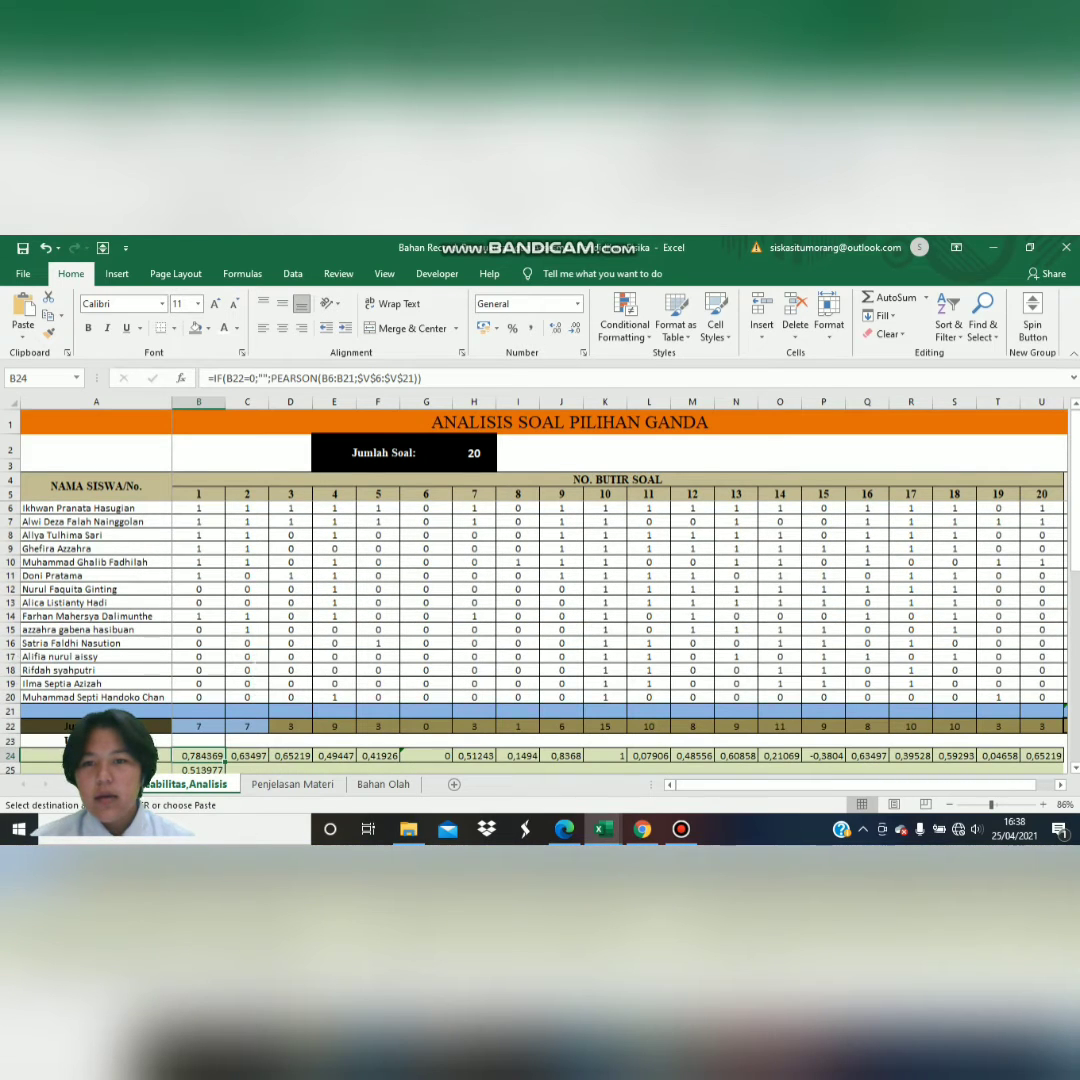
{"action": "scroll", "coordinate": [540, 600], "scroll_direction": "down", "scroll_amount": 2}
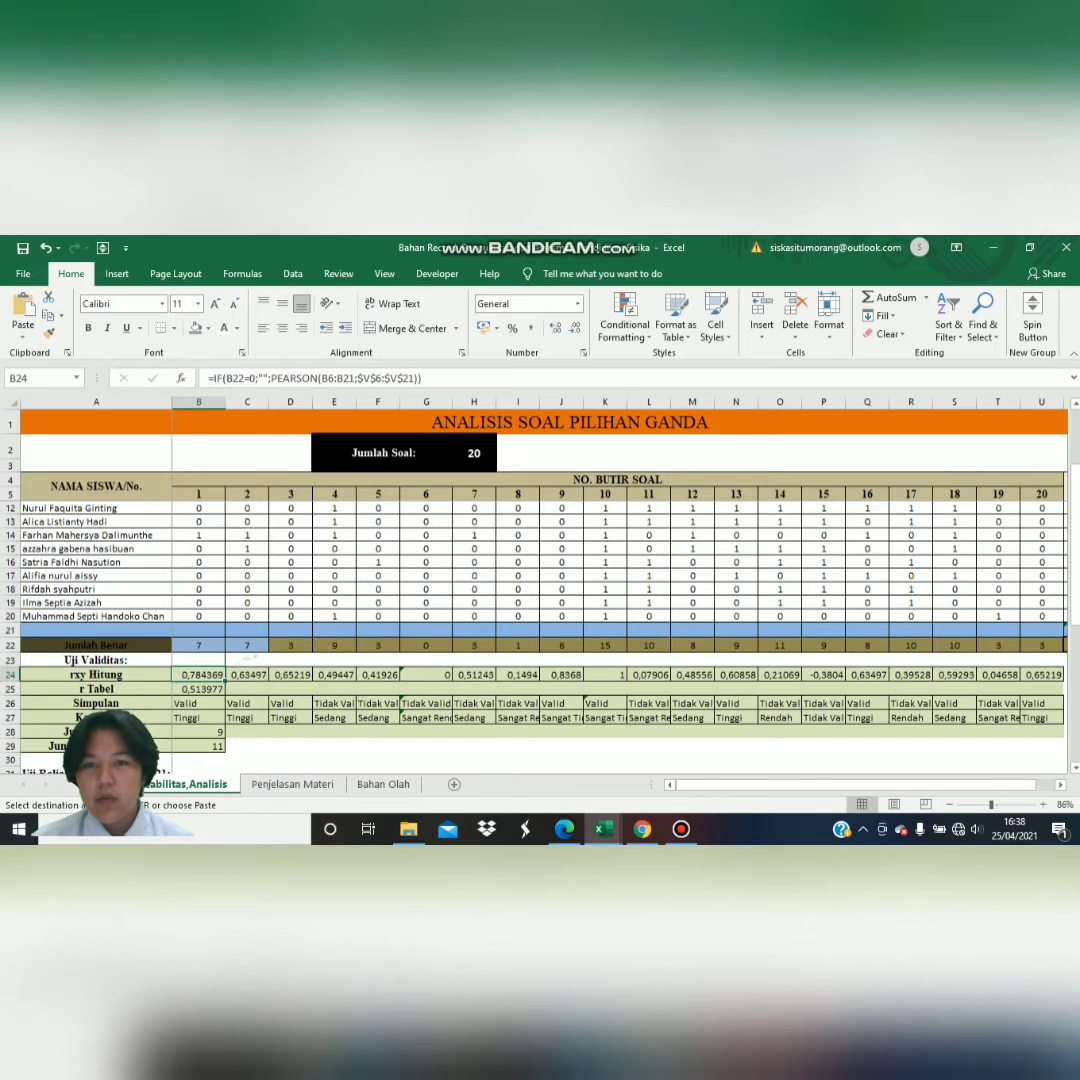
{"action": "scroll", "coordinate": [540, 580], "scroll_direction": "down", "scroll_amount": 2}
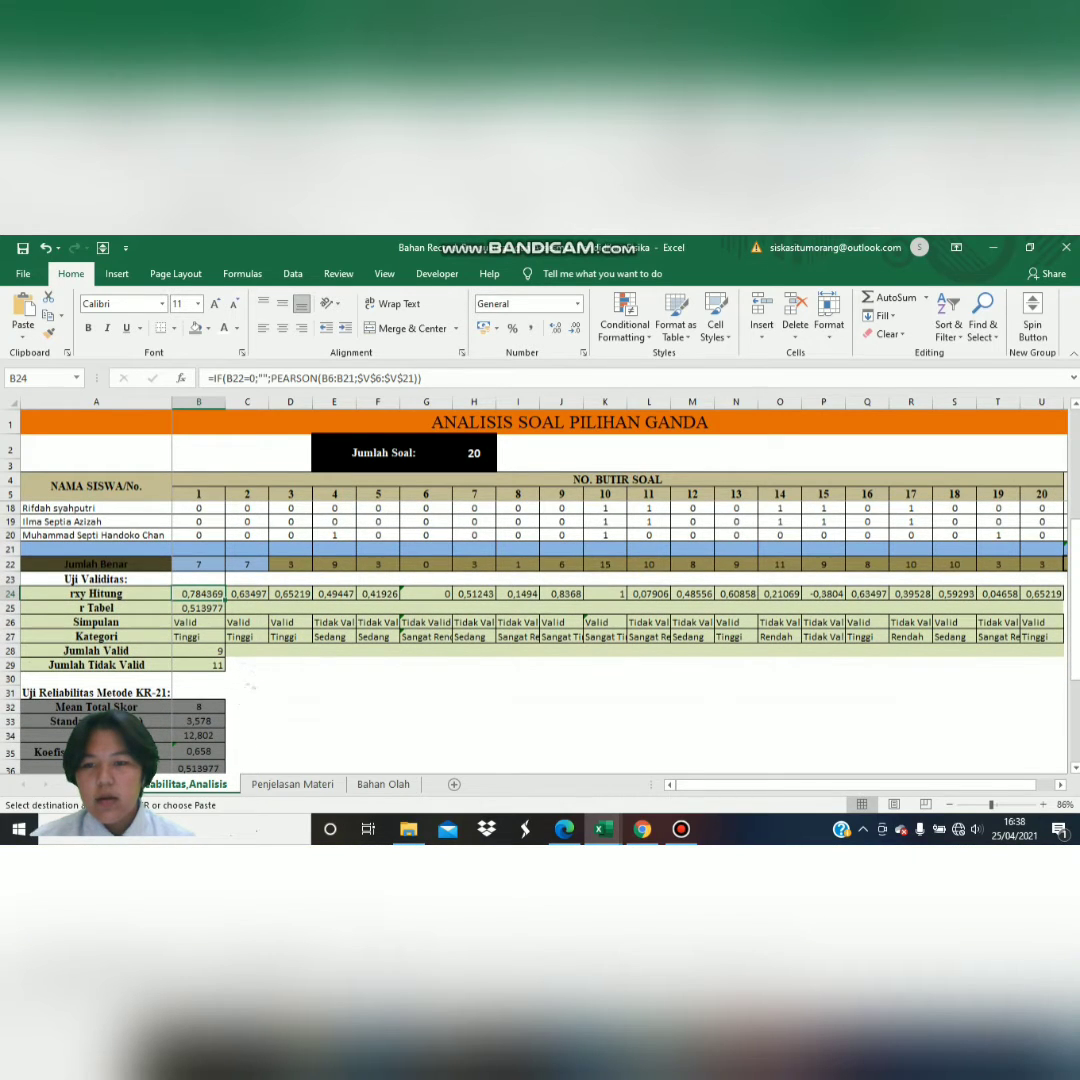
{"action": "key", "text": "Right"}
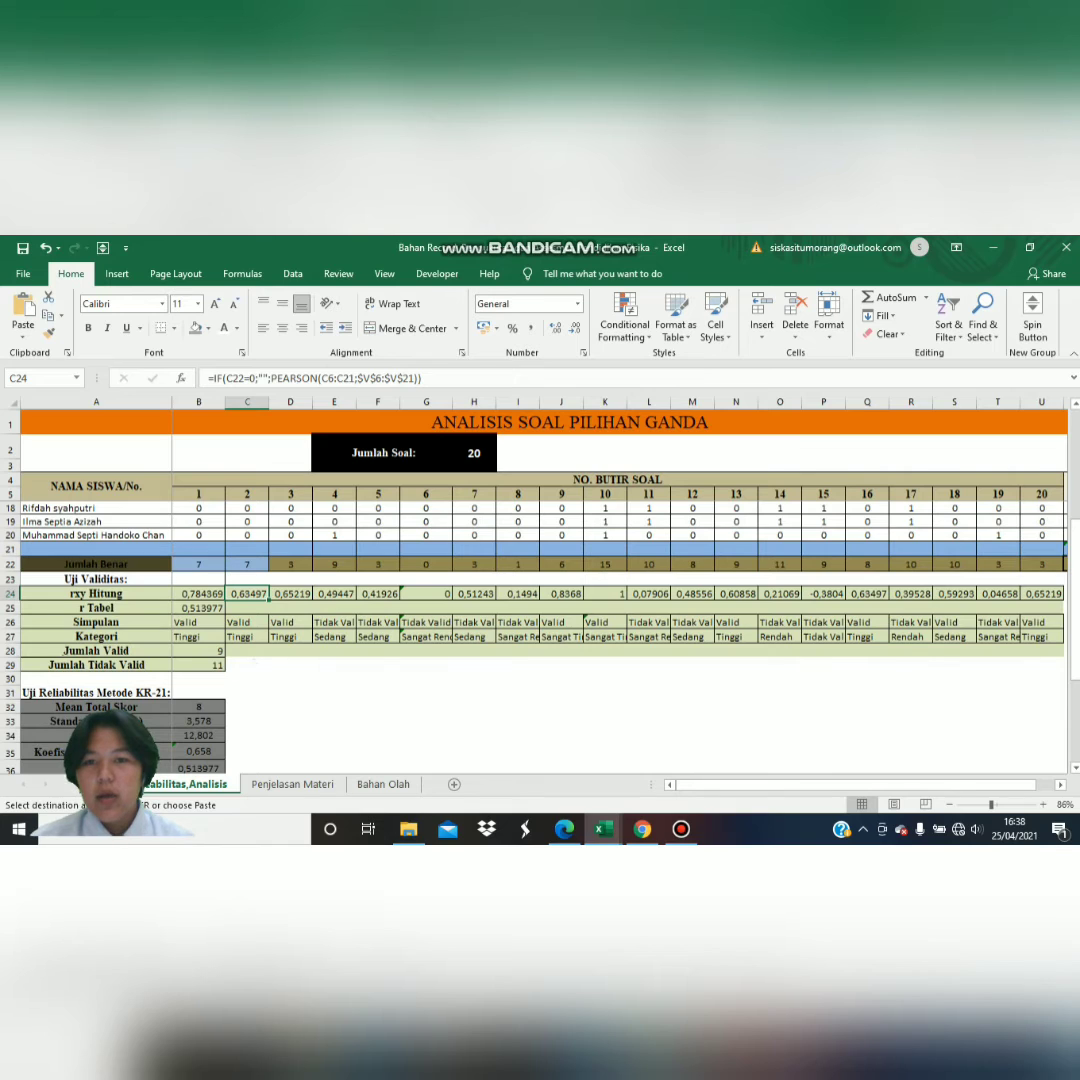
{"action": "scroll", "coordinate": [540, 600], "scroll_direction": "up", "scroll_amount": 4}
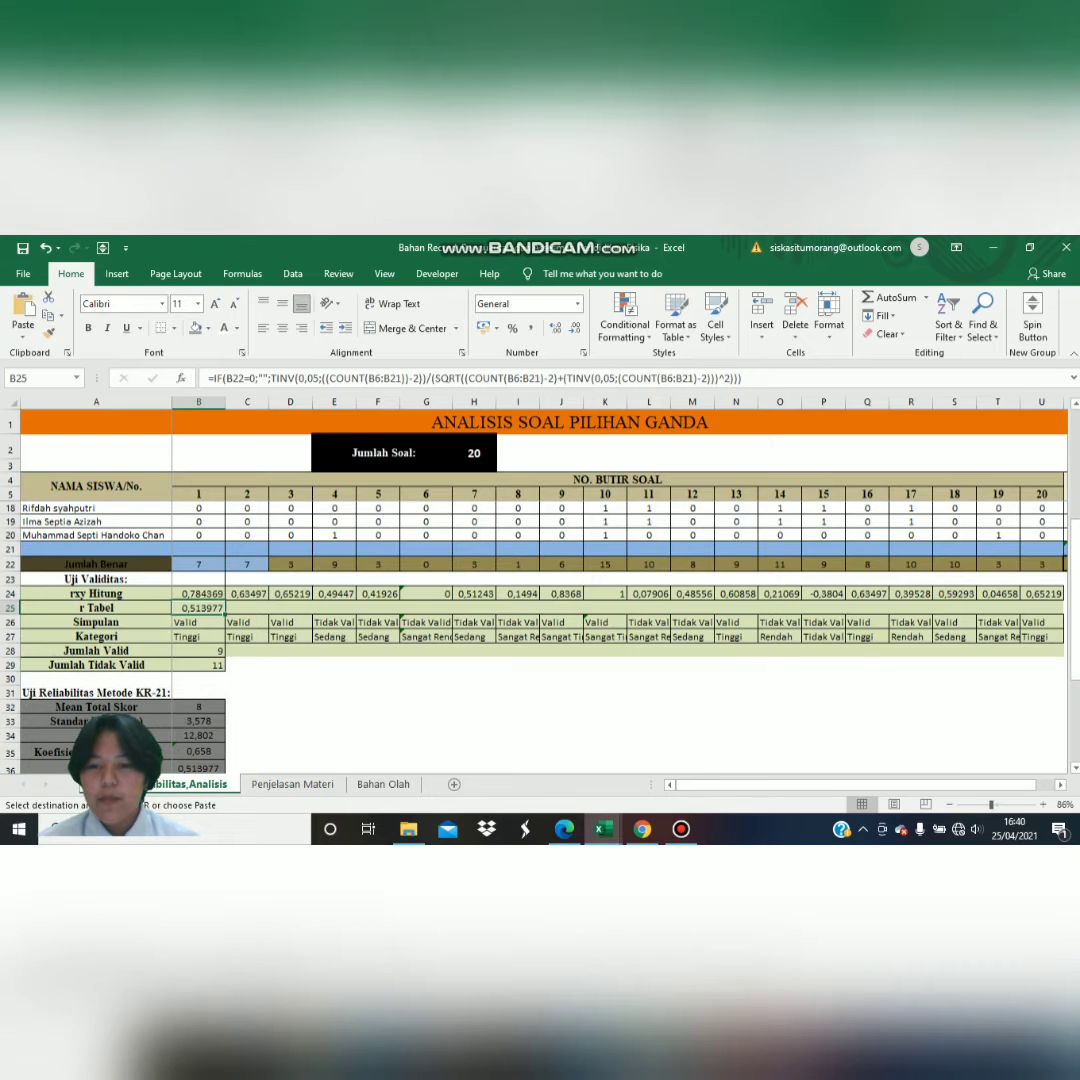
Check the r hitung versus r tabel rule in Penjelasan Materi and inspect the Simpulan formulas for items 1 and 2.
{"action": "key", "text": "ctrl+Page_Down"}
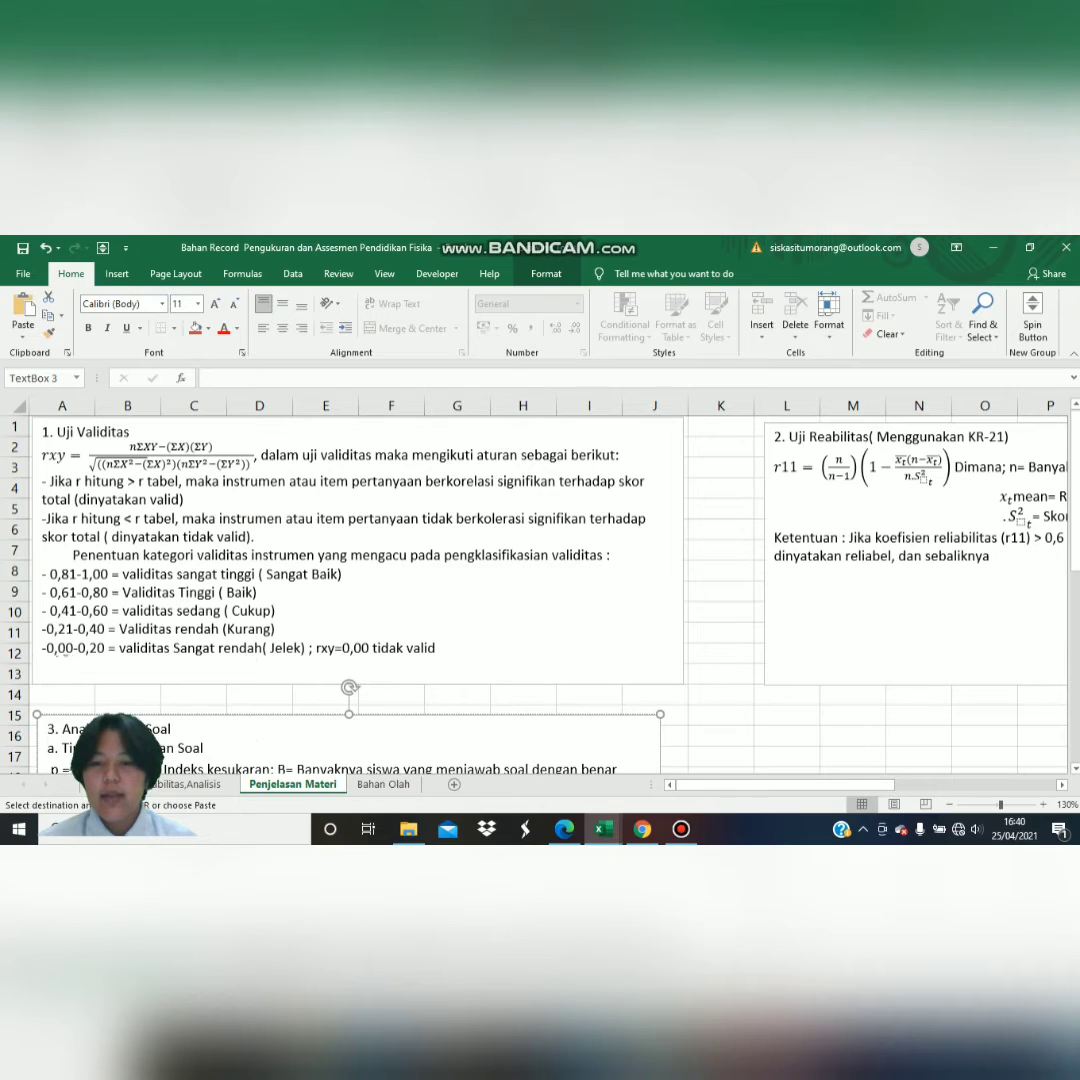
{"action": "key", "text": "ctrl+Page_Up"}
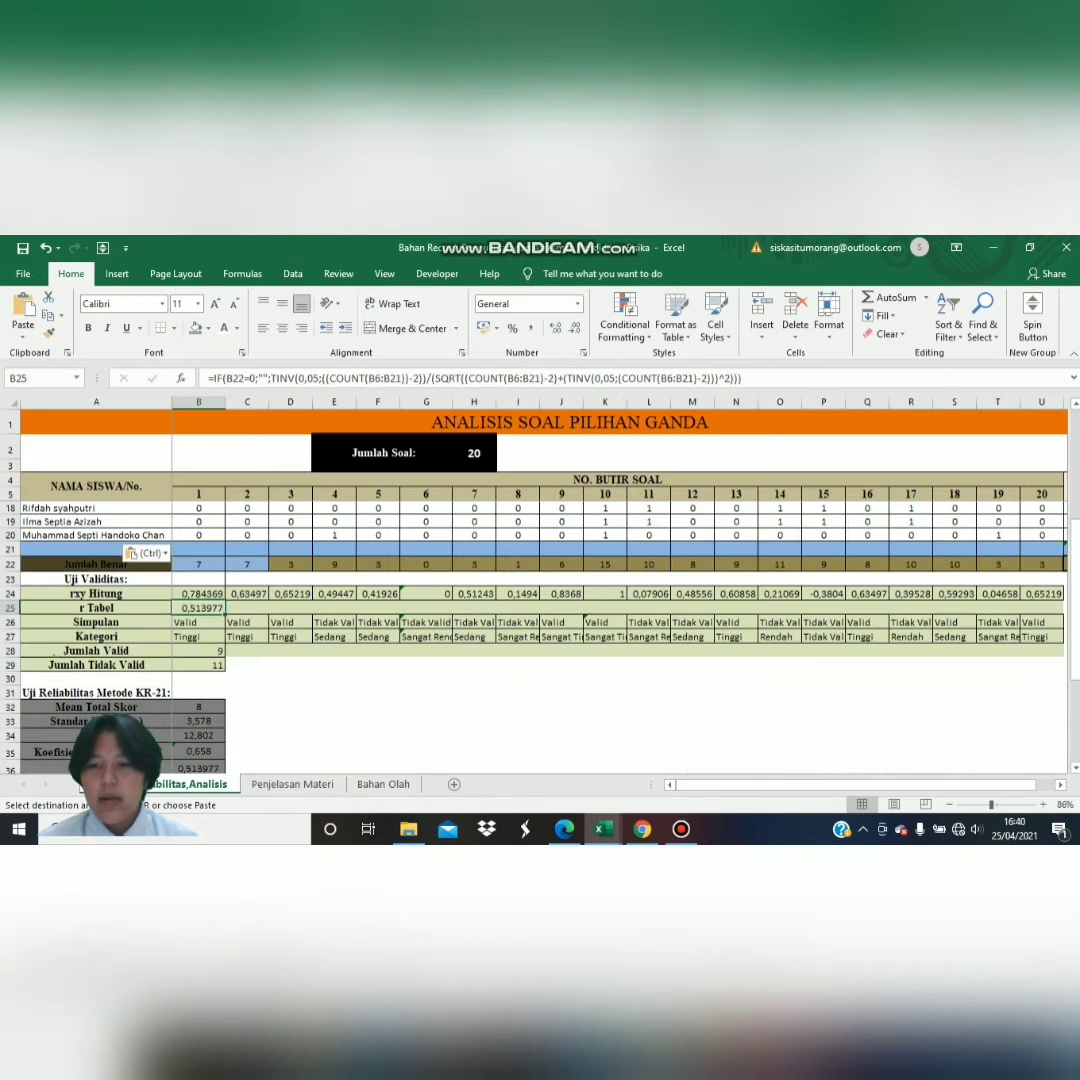
{"action": "left_click", "coordinate": [96, 622]}
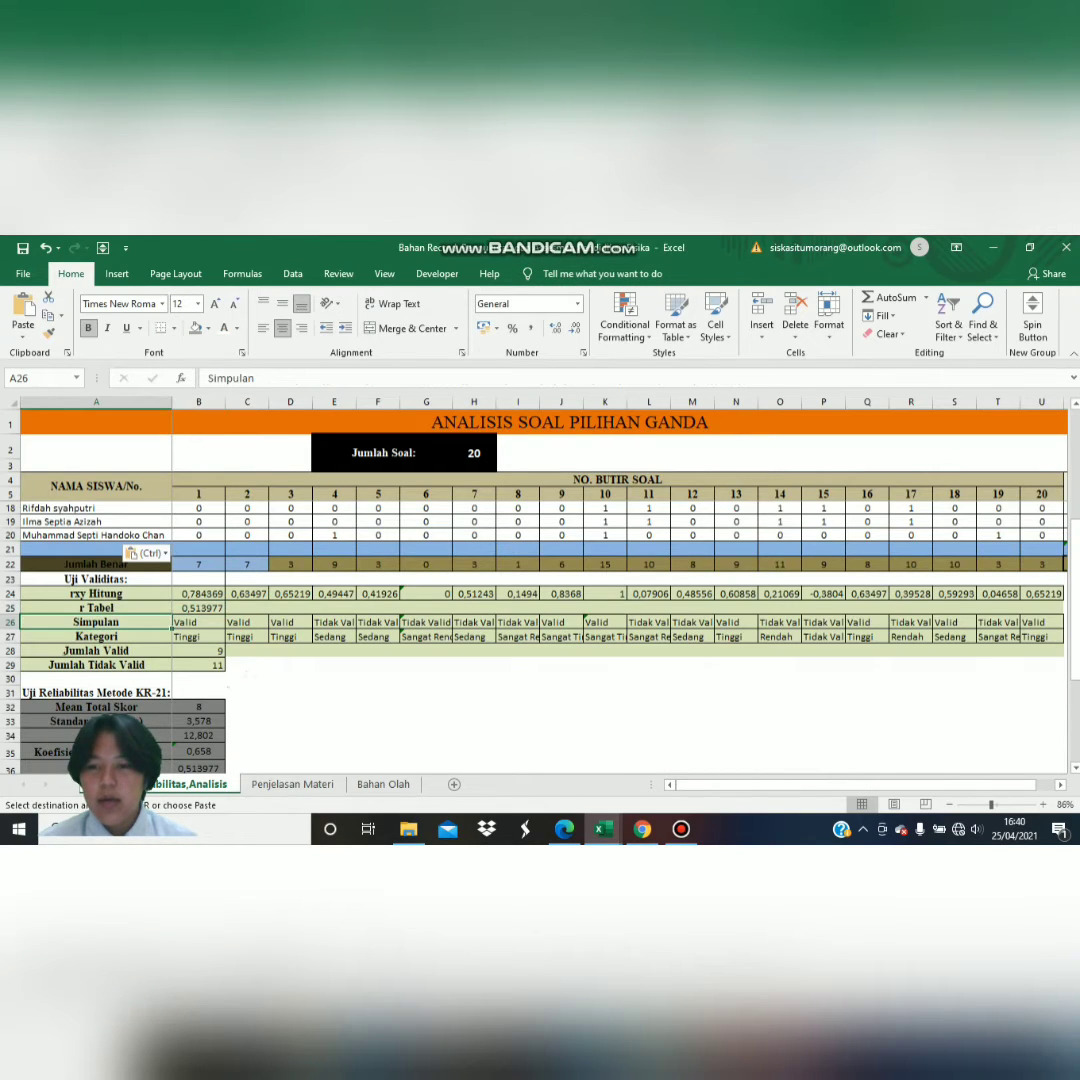
{"action": "left_click", "coordinate": [198, 622]}
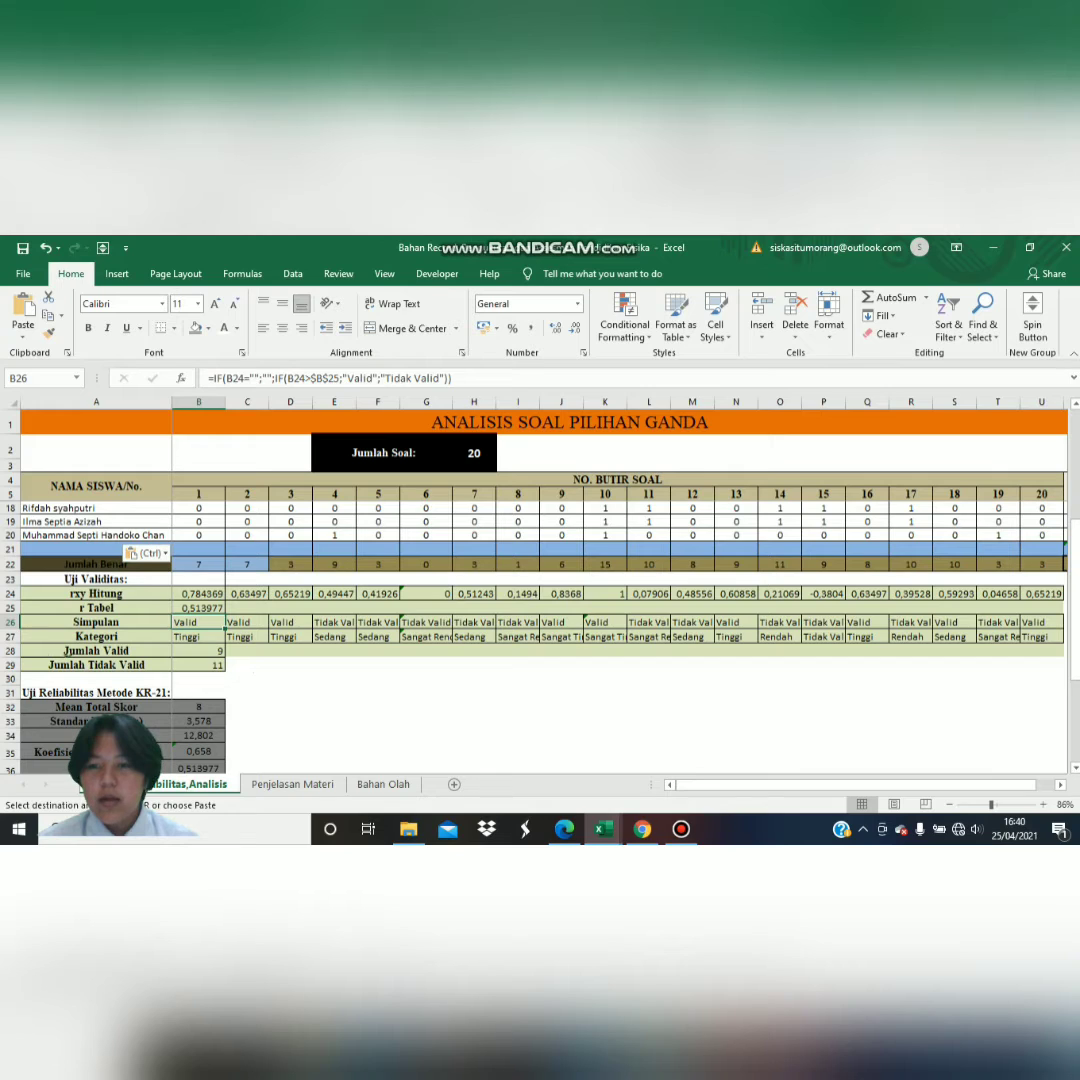
{"action": "left_click", "coordinate": [247, 622]}
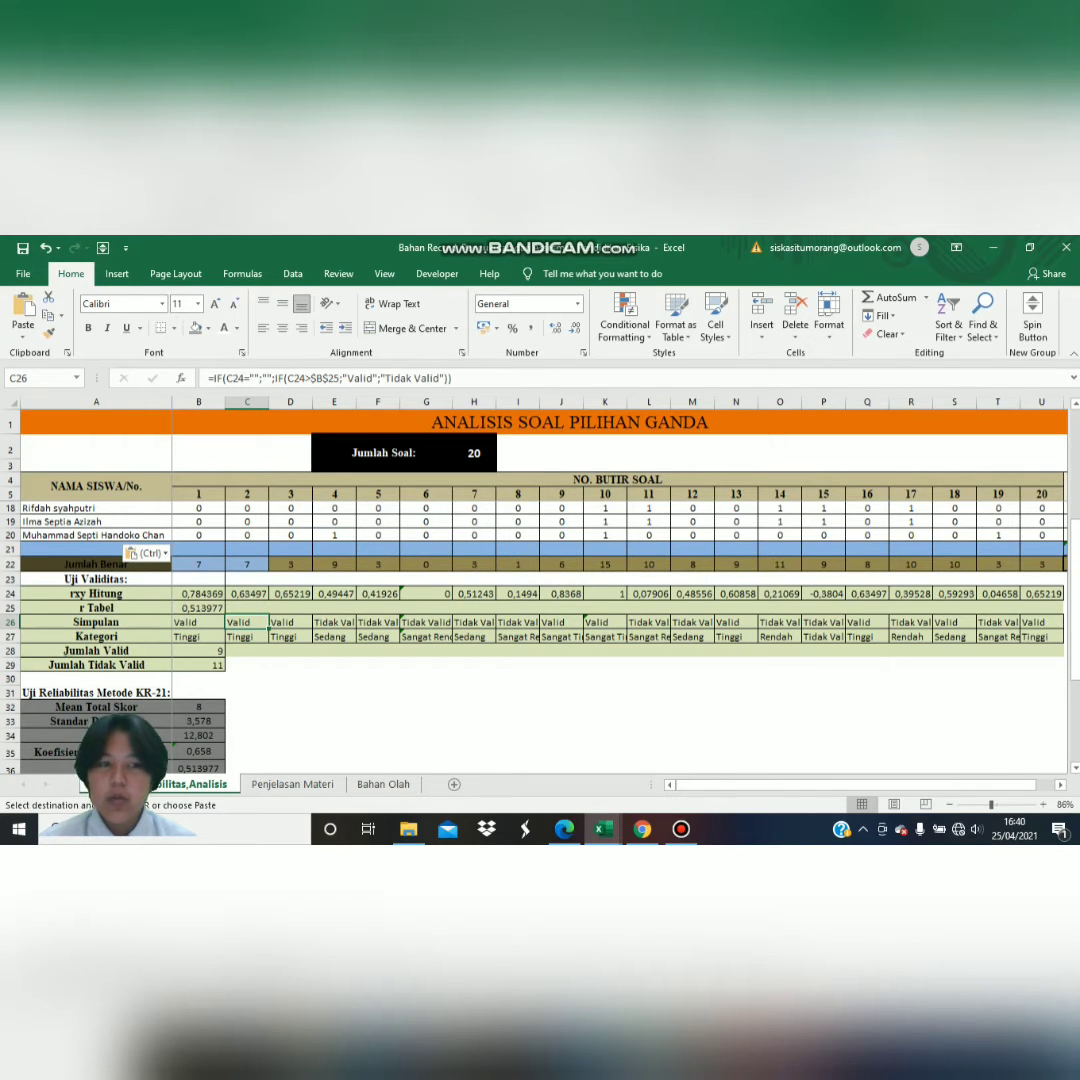
Compare the Kategori row with the validity classification ranges on the Penjelasan Materi sheet.
{"action": "left_click", "coordinate": [96, 636]}
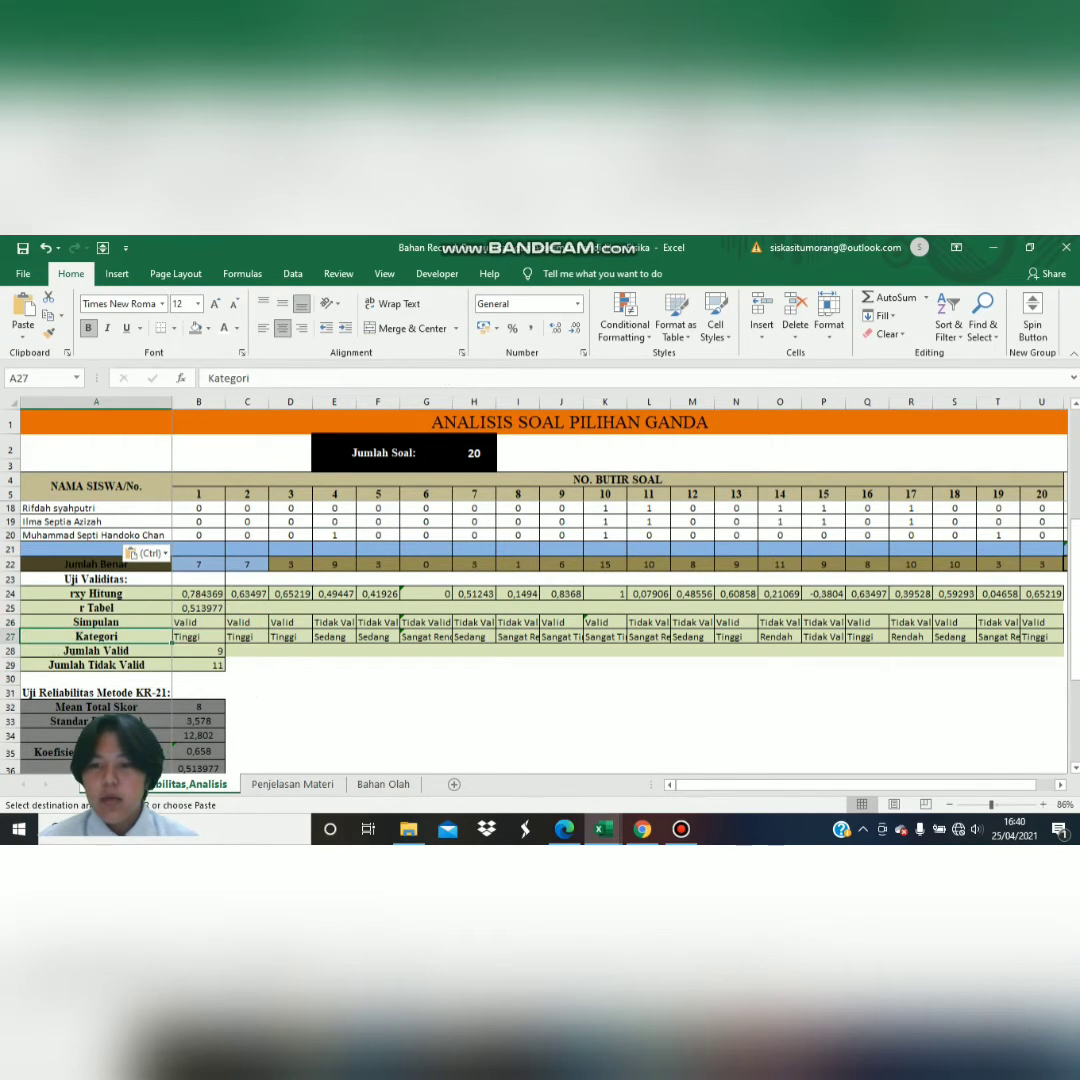
{"action": "key", "text": "ctrl+Page_Down"}
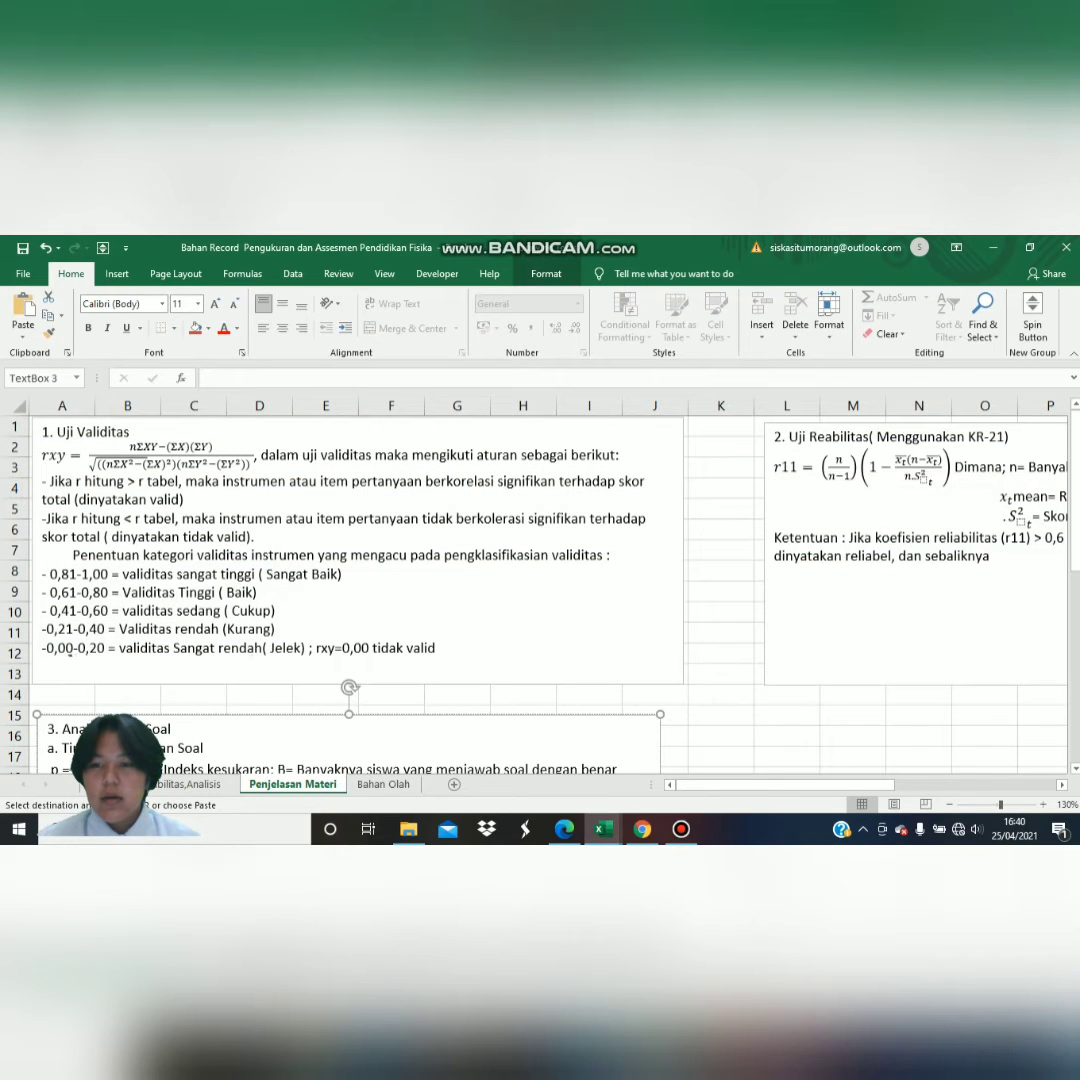
{"action": "scroll", "coordinate": [540, 590], "scroll_direction": "down", "scroll_amount": 3}
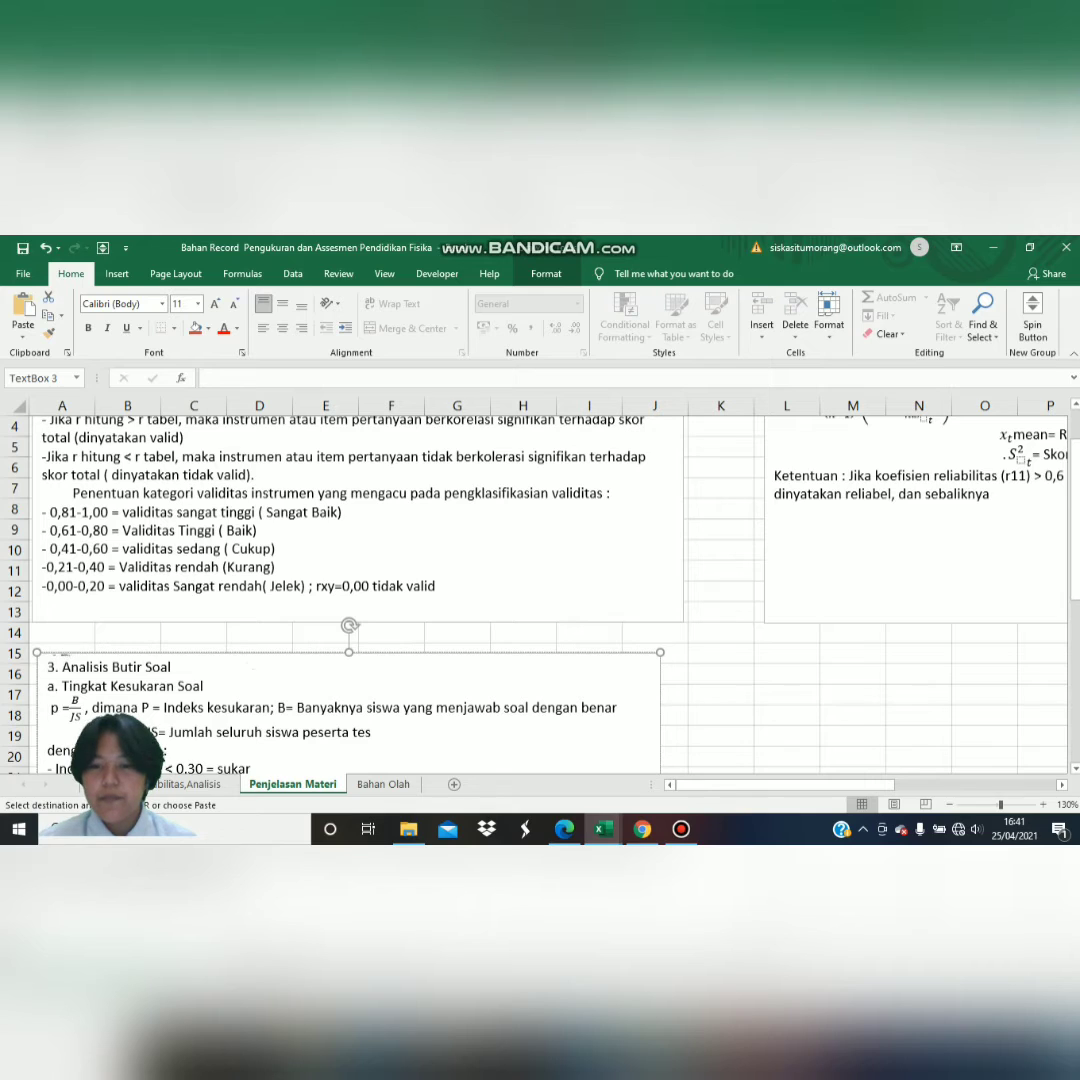
{"action": "key", "text": "ctrl+Page_Up"}
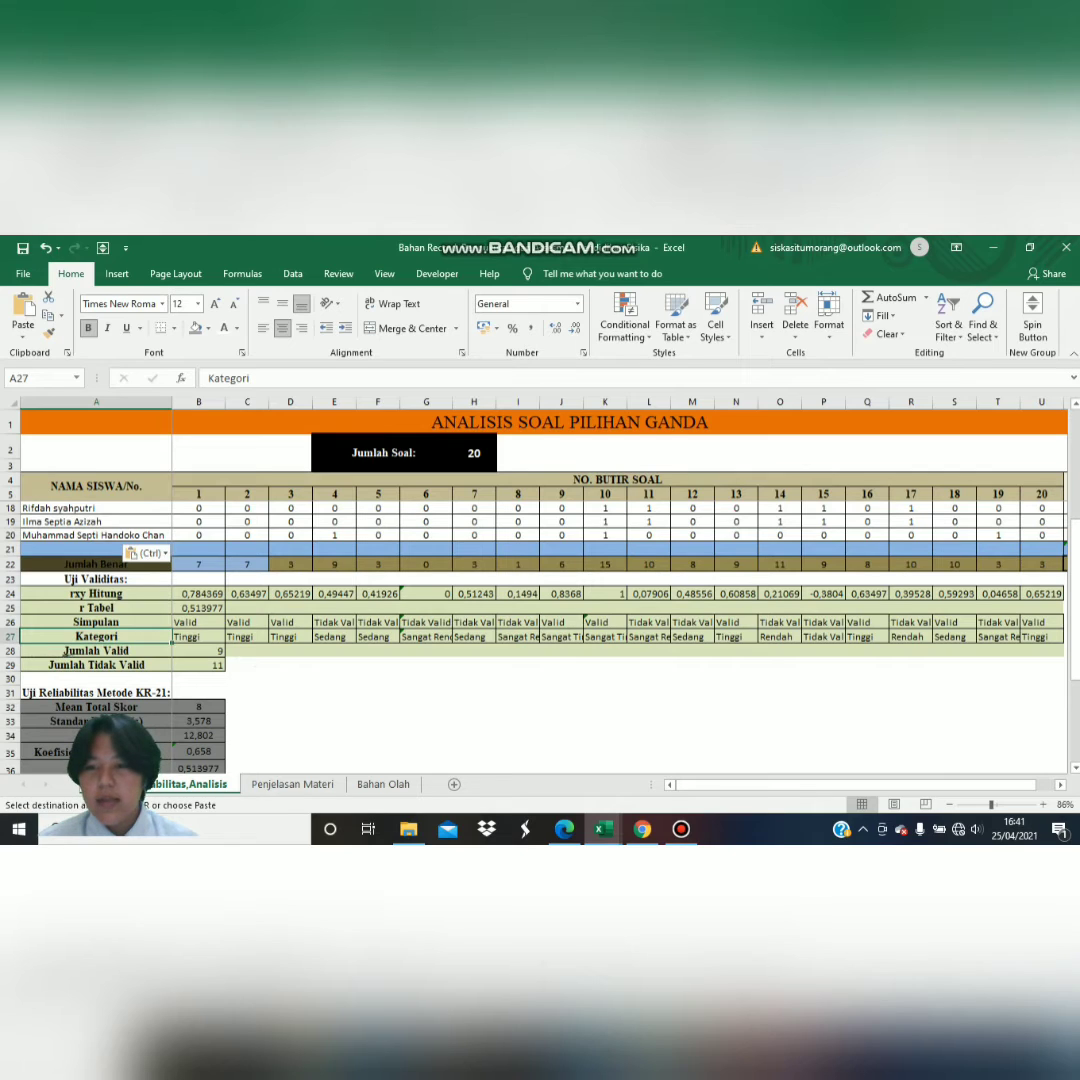
Inspect the Jumlah Valid and Jumlah Tidak Valid cells in the validity test section.
{"action": "left_click", "coordinate": [50, 651]}
{"action": "left_click", "coordinate": [198, 651]}
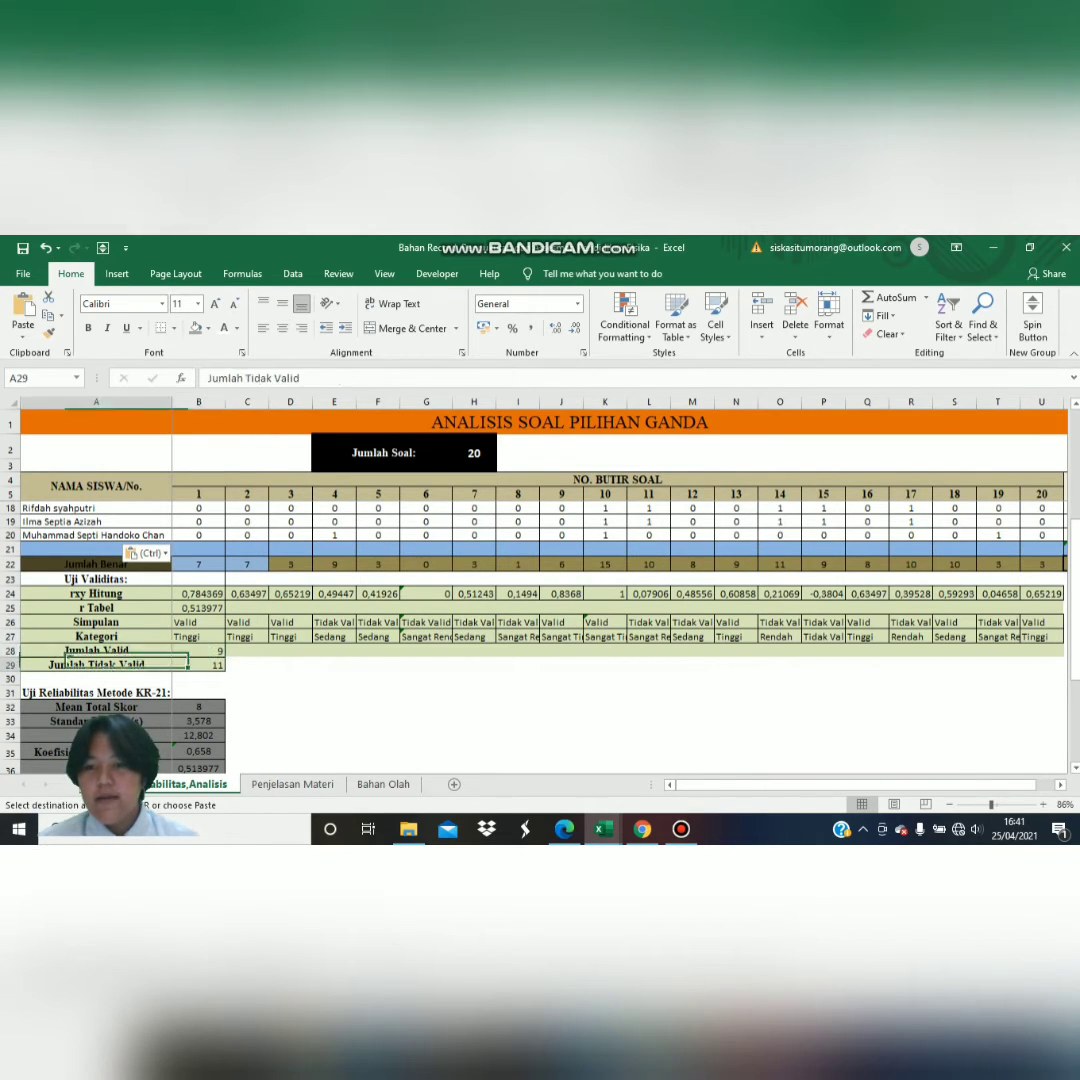
{"action": "left_click", "coordinate": [198, 665]}
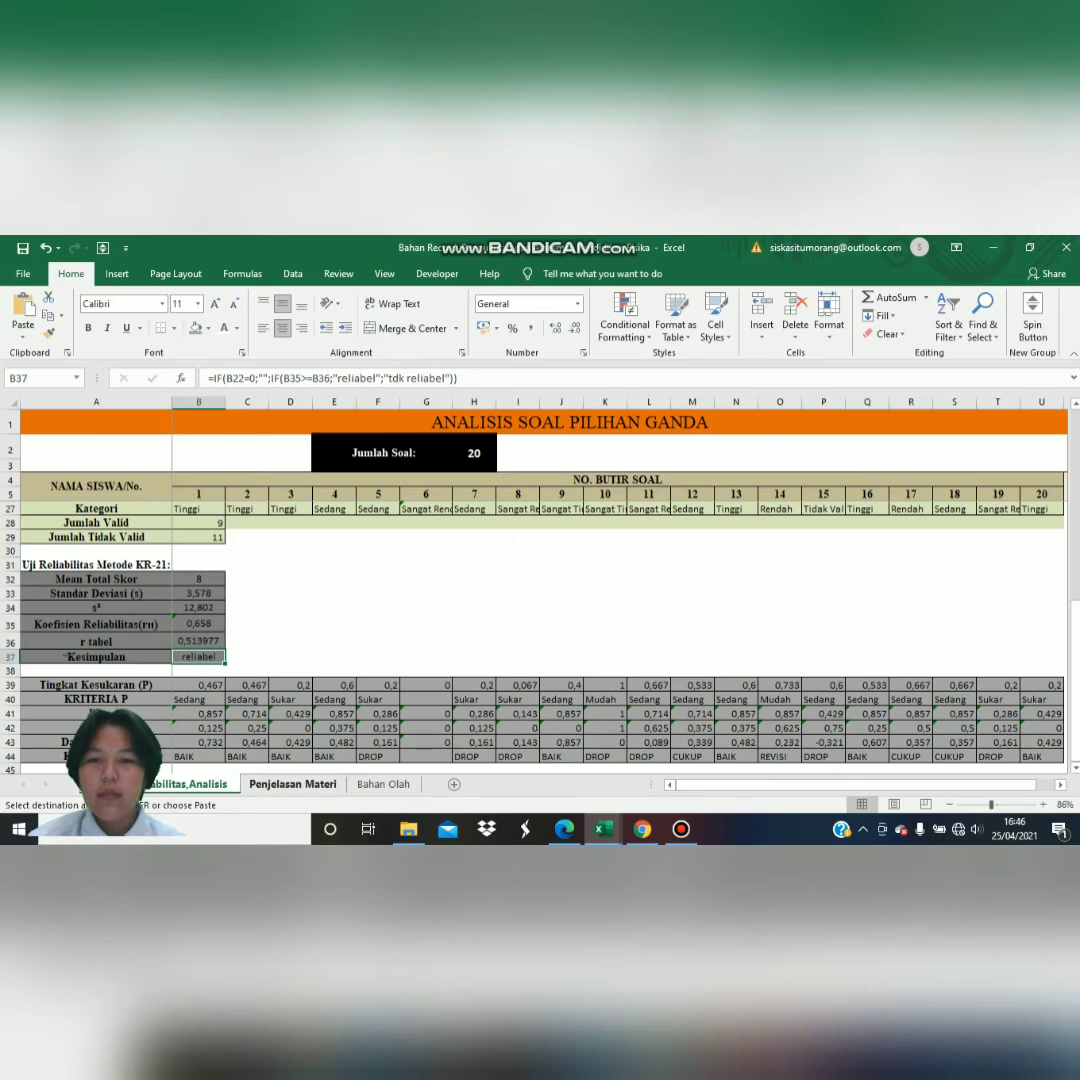
Read the KR-21 reliability formula and its decision rule on the Penjelasan Materi sheet, and return to the reliability section of the analysis.
{"action": "left_click", "coordinate": [292, 784]}
{"action": "key", "text": "ctrl+Page_Up"}
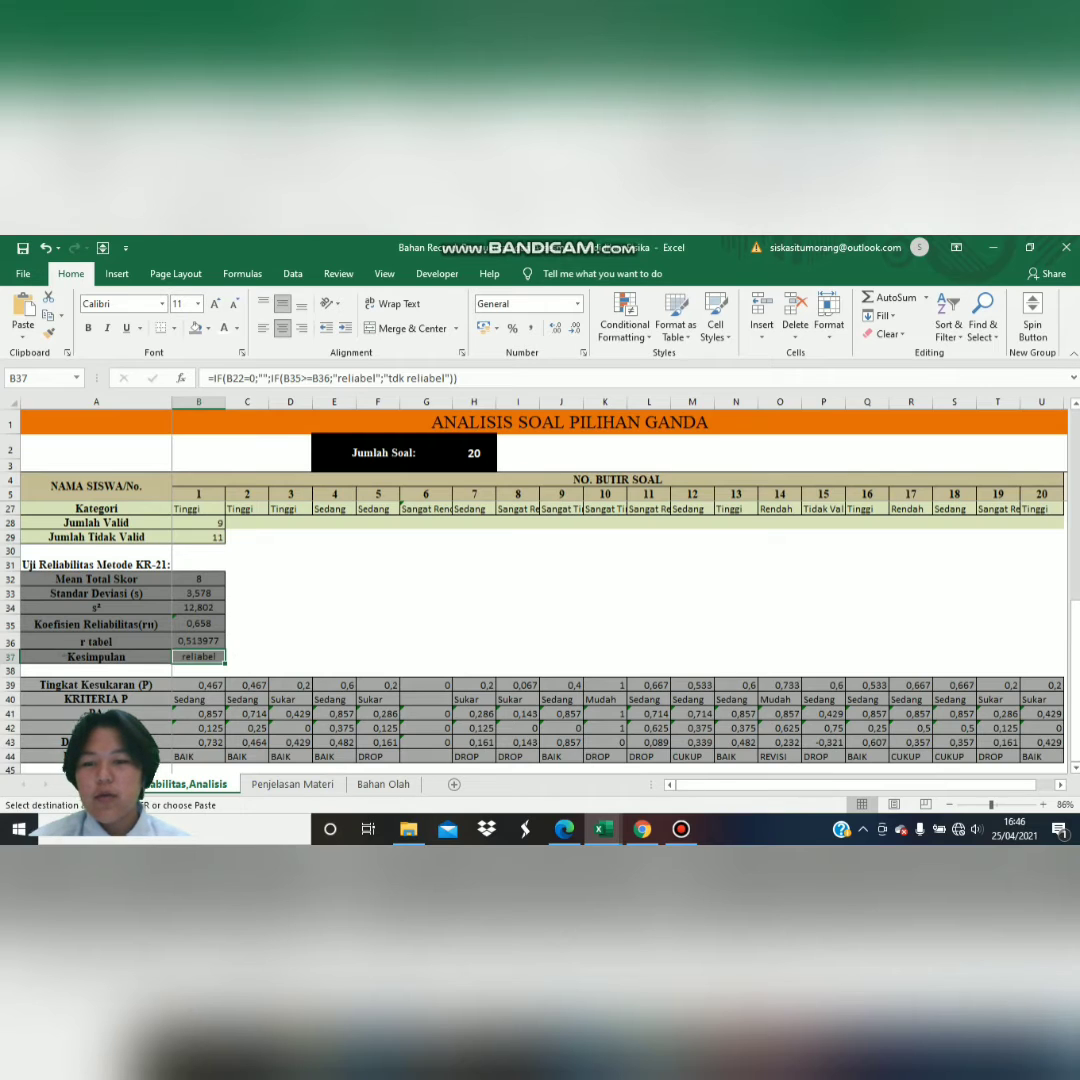
{"action": "key", "text": "ctrl+Page_Down"}
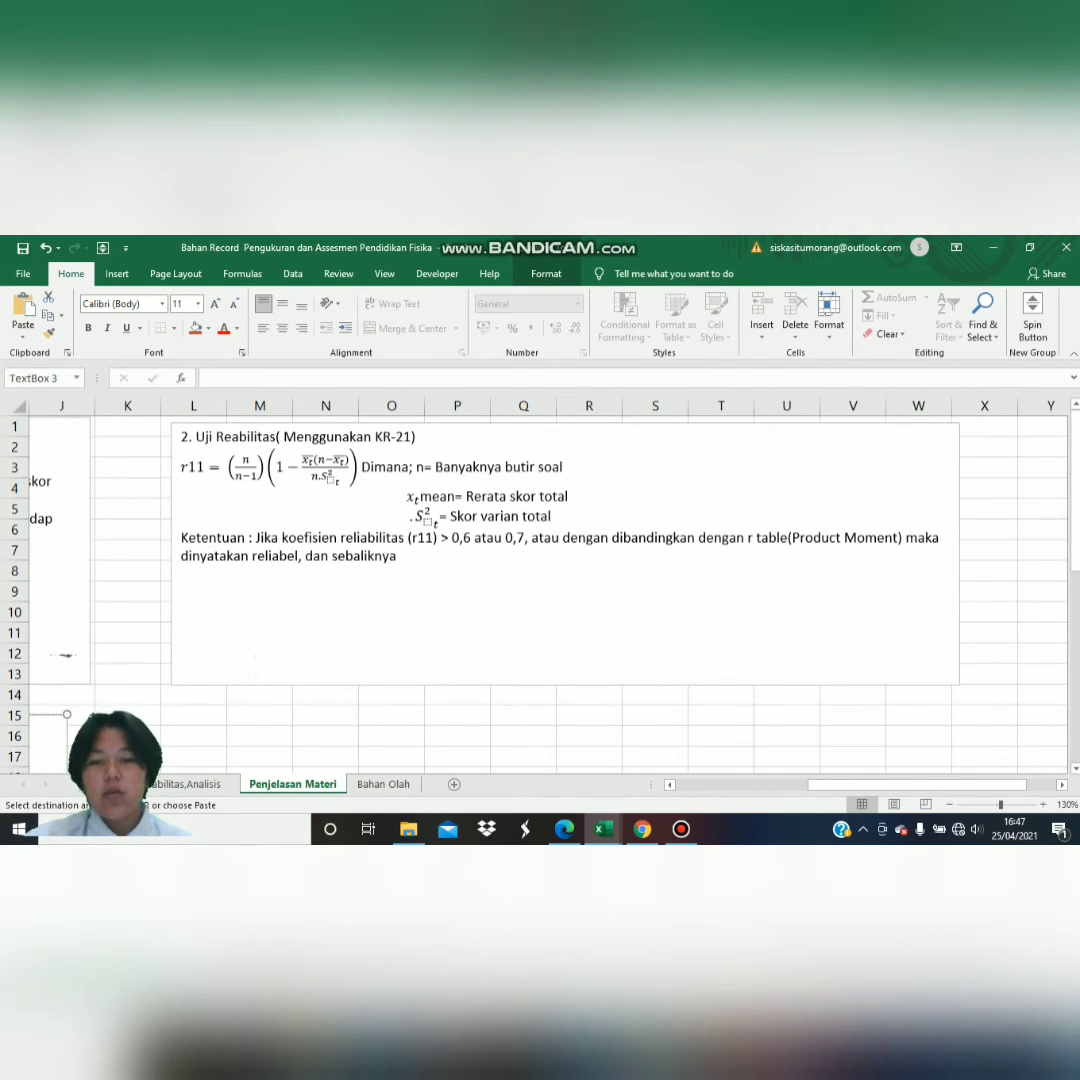
{"action": "key", "text": "ctrl+Page_Up"}
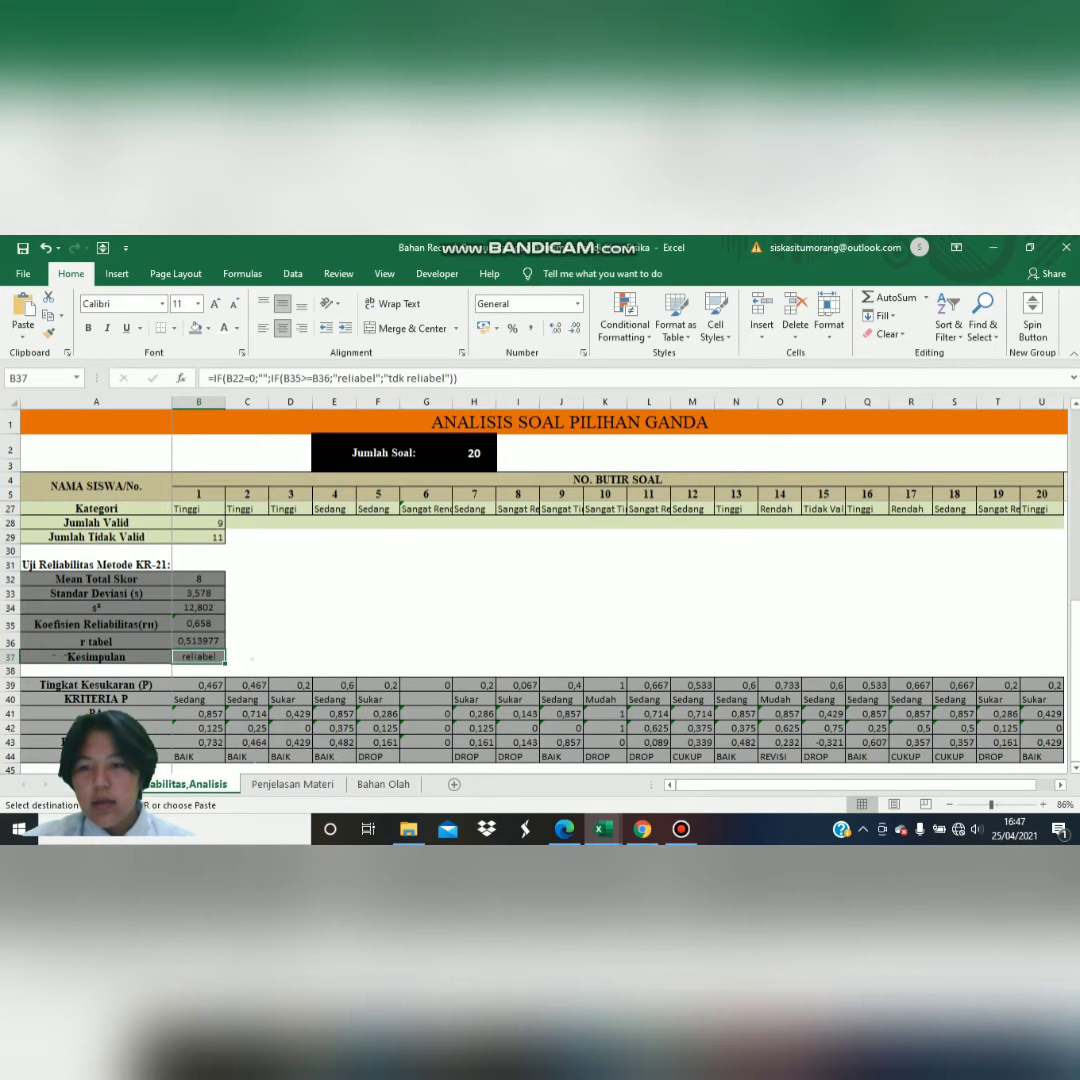
Inspect the Mean Total Skor, Standar Deviasi and s² formulas in cells B32 to B34 of the KR-21 reliability section.
{"action": "left_click", "coordinate": [96, 579]}
{"action": "left_click", "coordinate": [199, 579]}
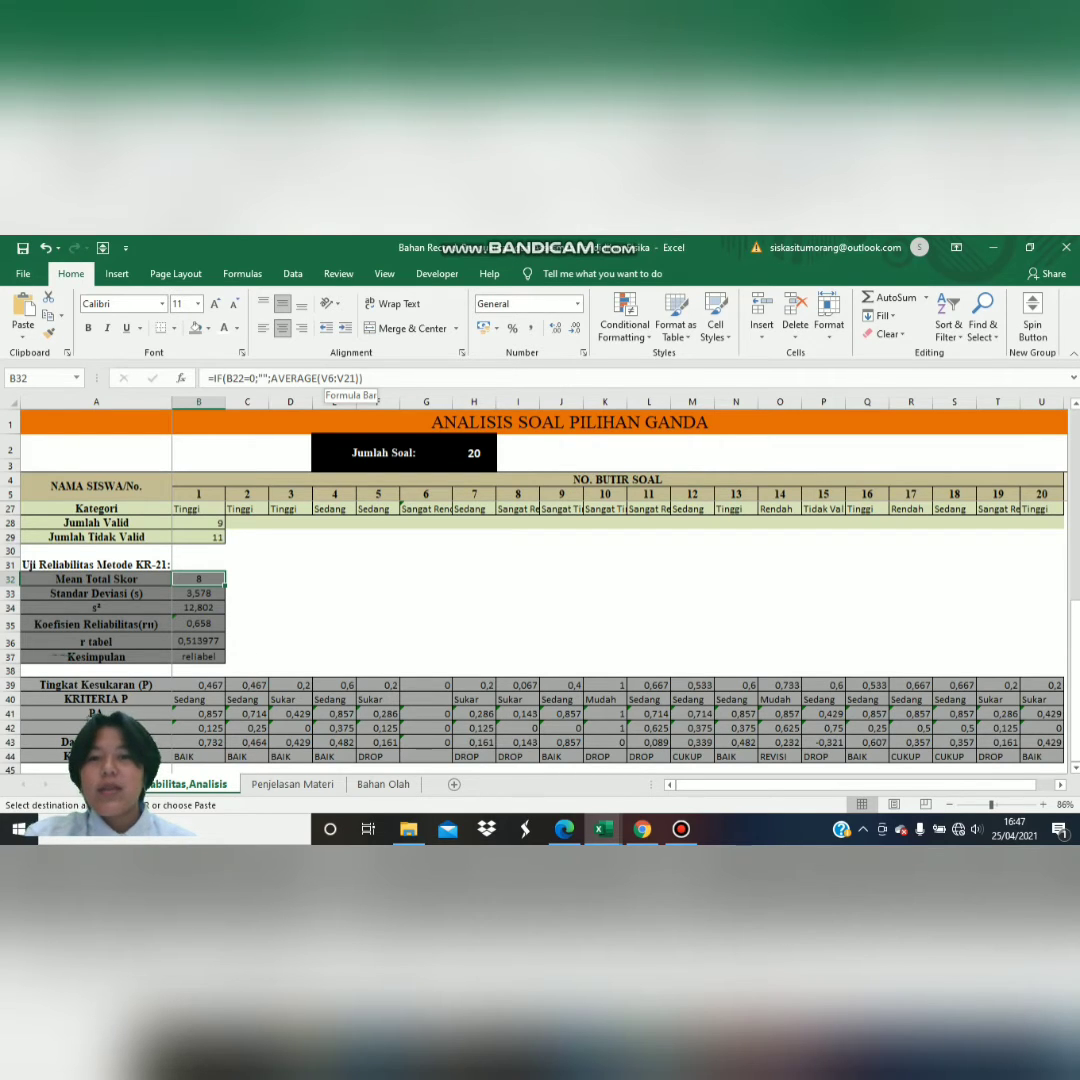
{"action": "left_click", "coordinate": [97, 594]}
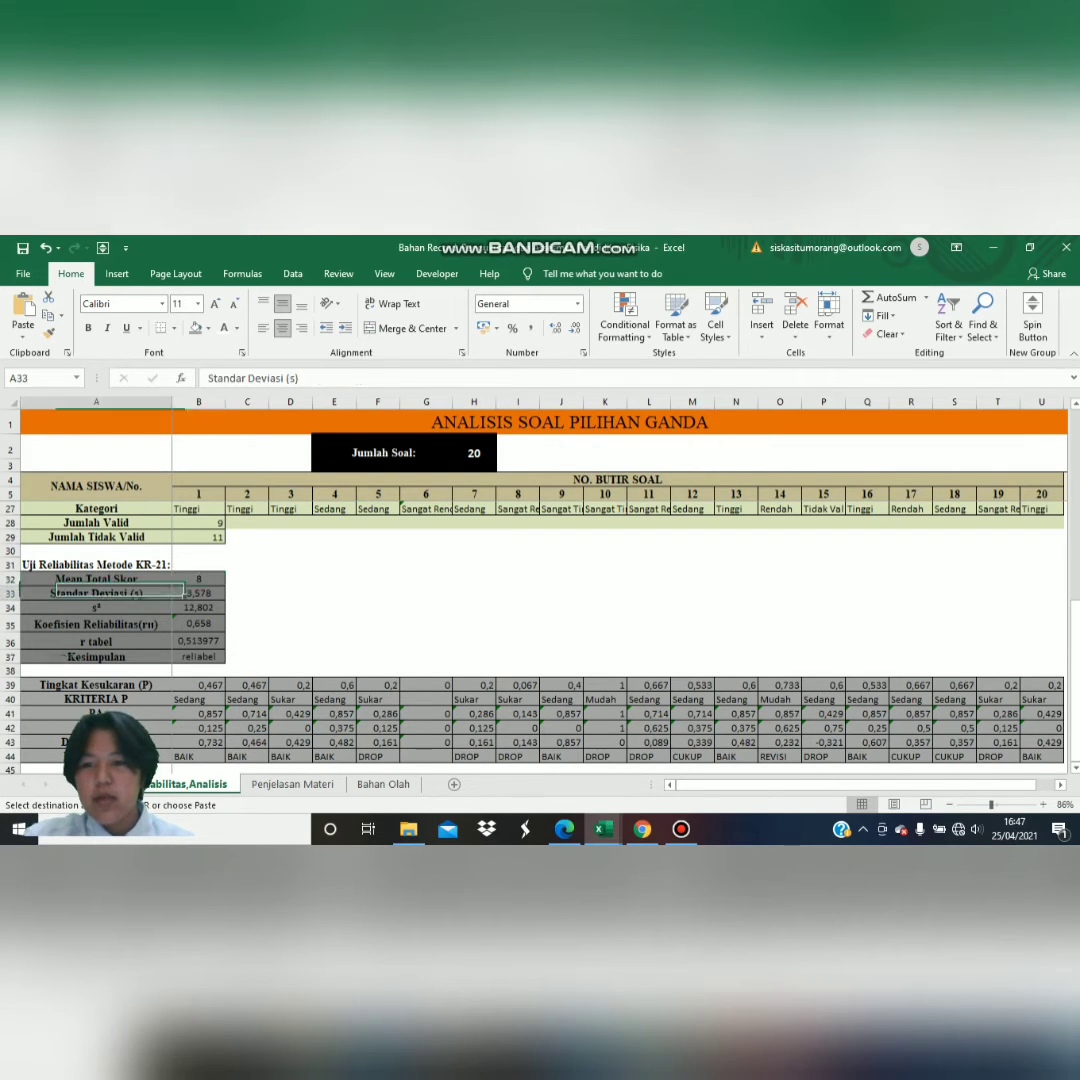
{"action": "left_click", "coordinate": [199, 594]}
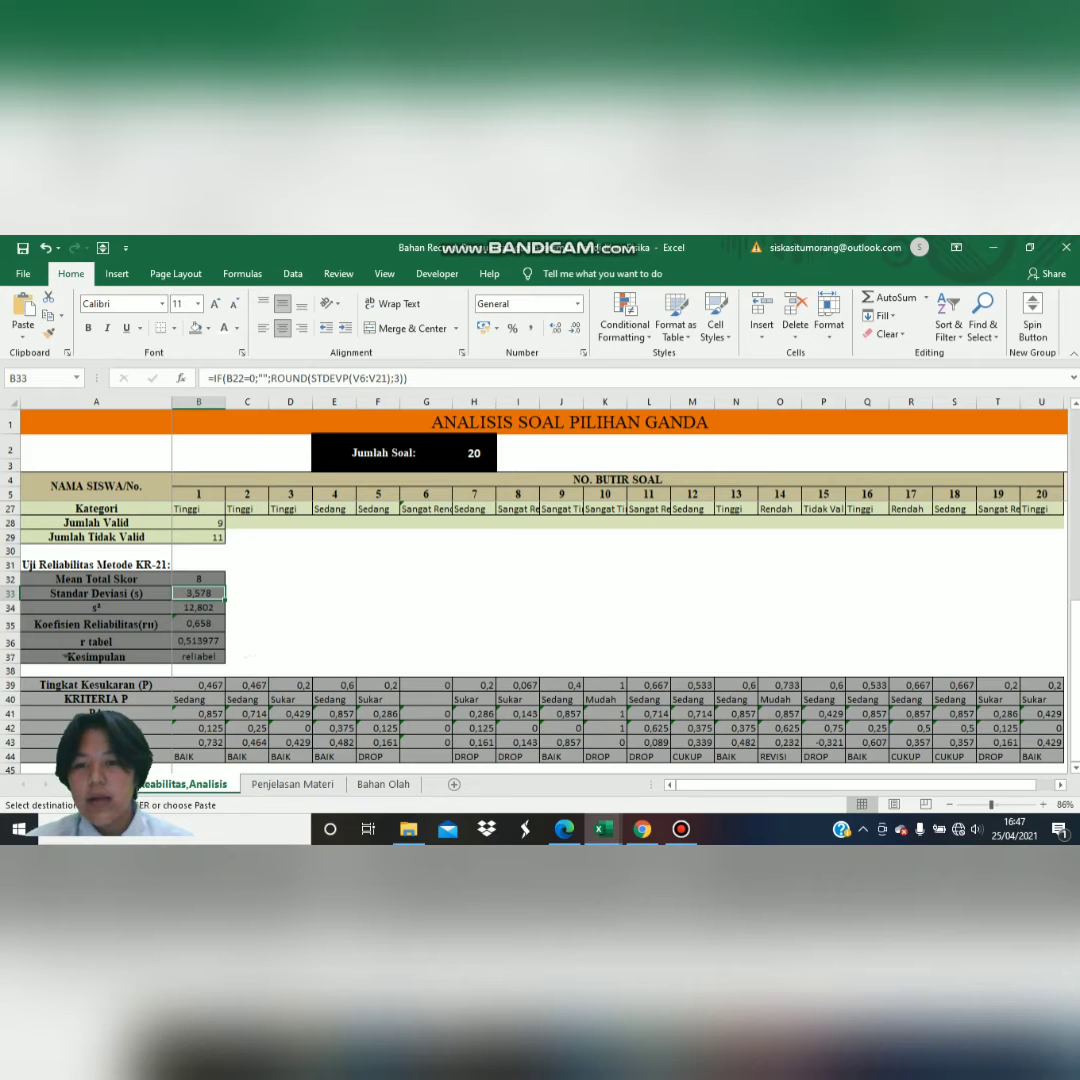
{"action": "left_click", "coordinate": [96, 607]}
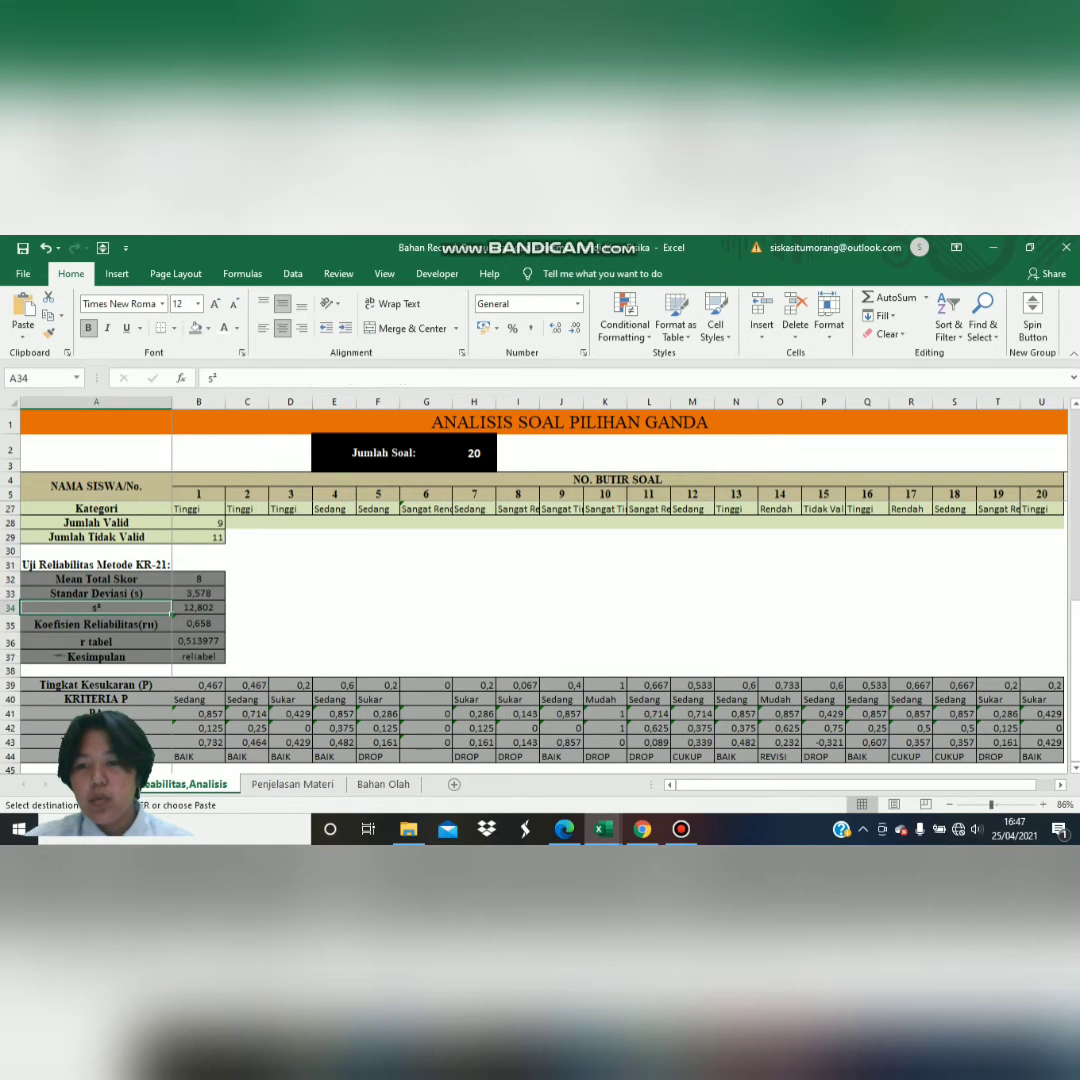
{"action": "left_click", "coordinate": [198, 607]}
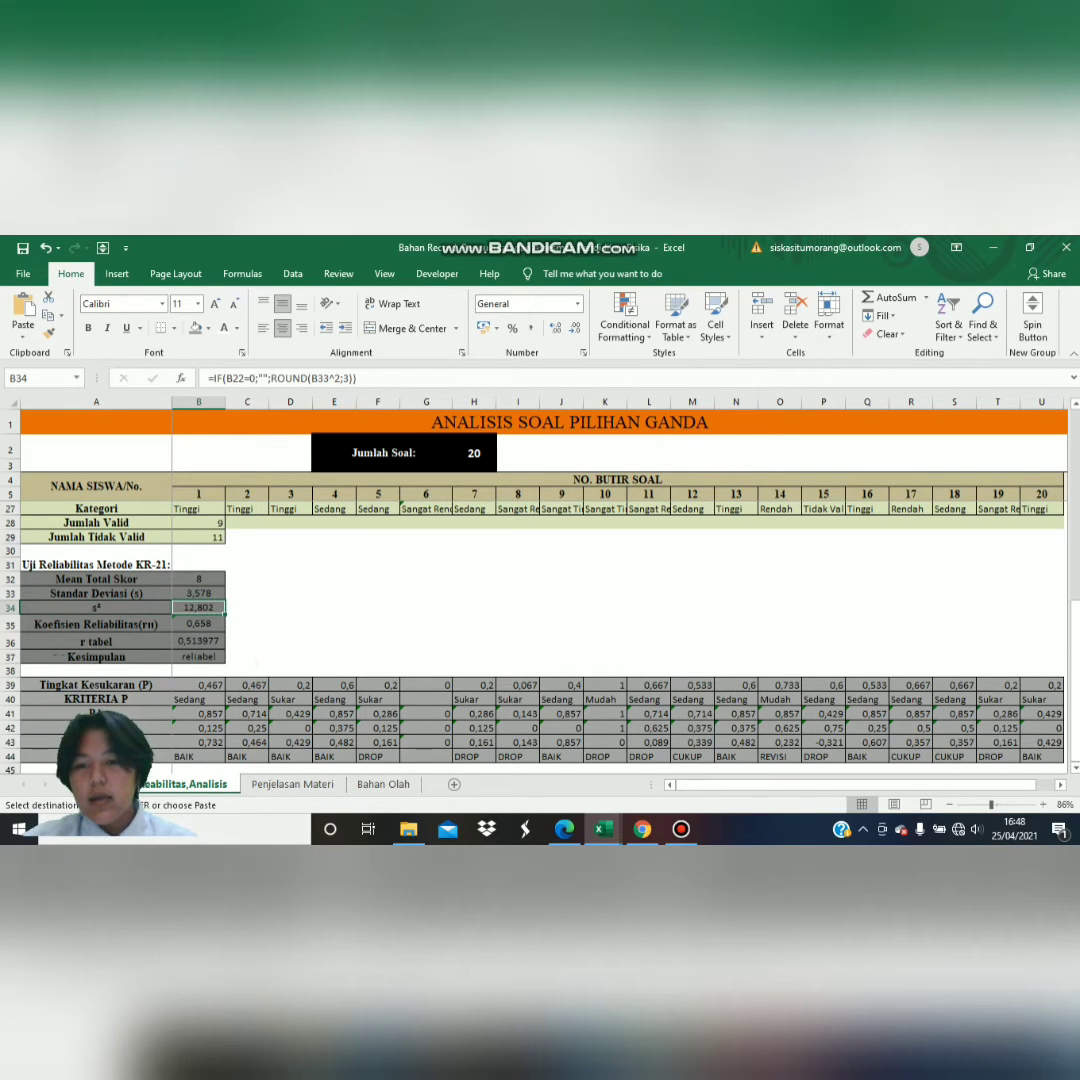
{"action": "left_click", "coordinate": [198, 593]}
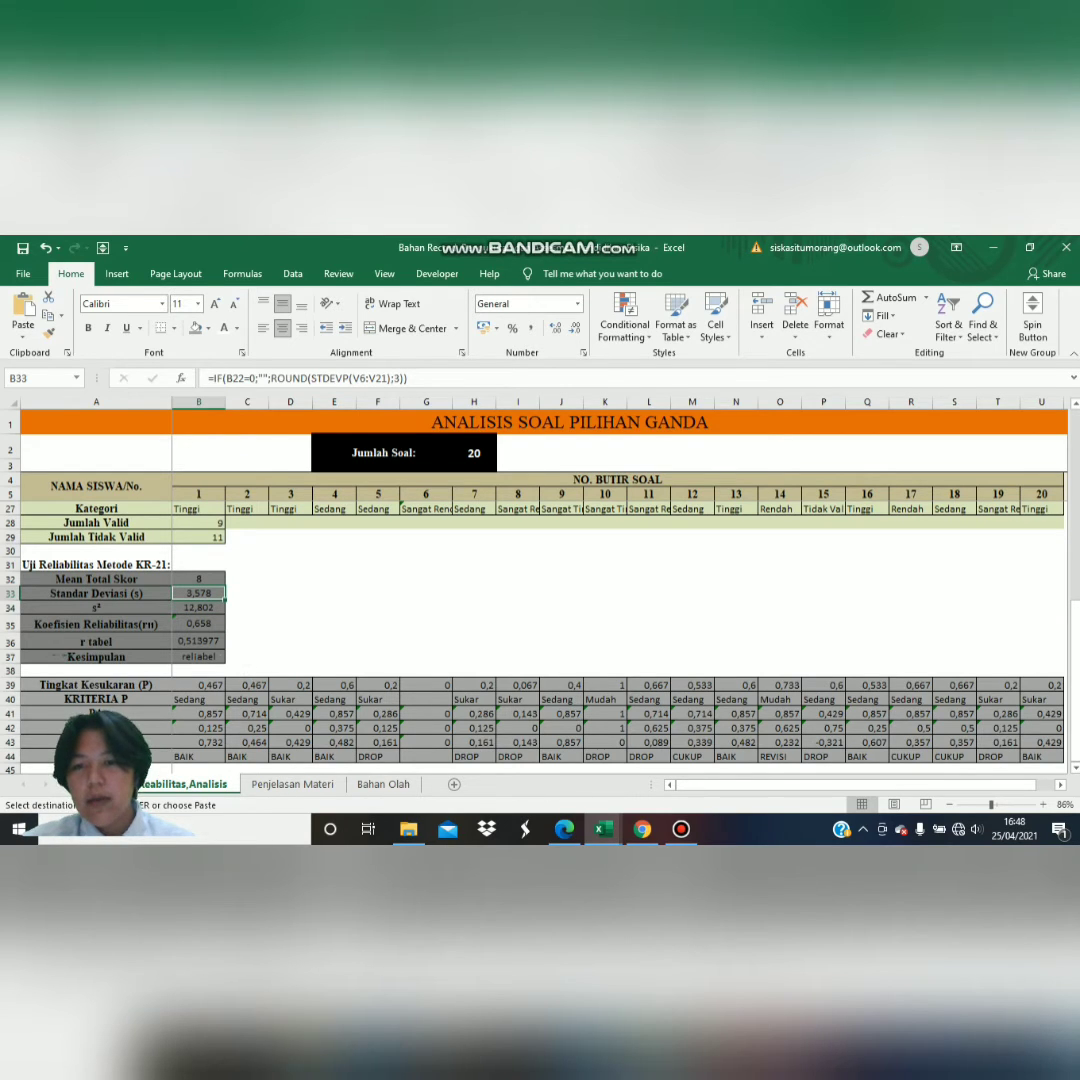
Inspect the s², Koefisien Reliabilitas and r tabel formulas in B34 to B36, and check them against the KR-21 rule on the Penjelasan Materi sheet.
{"action": "left_click", "coordinate": [198, 624]}
{"action": "left_click", "coordinate": [198, 607]}
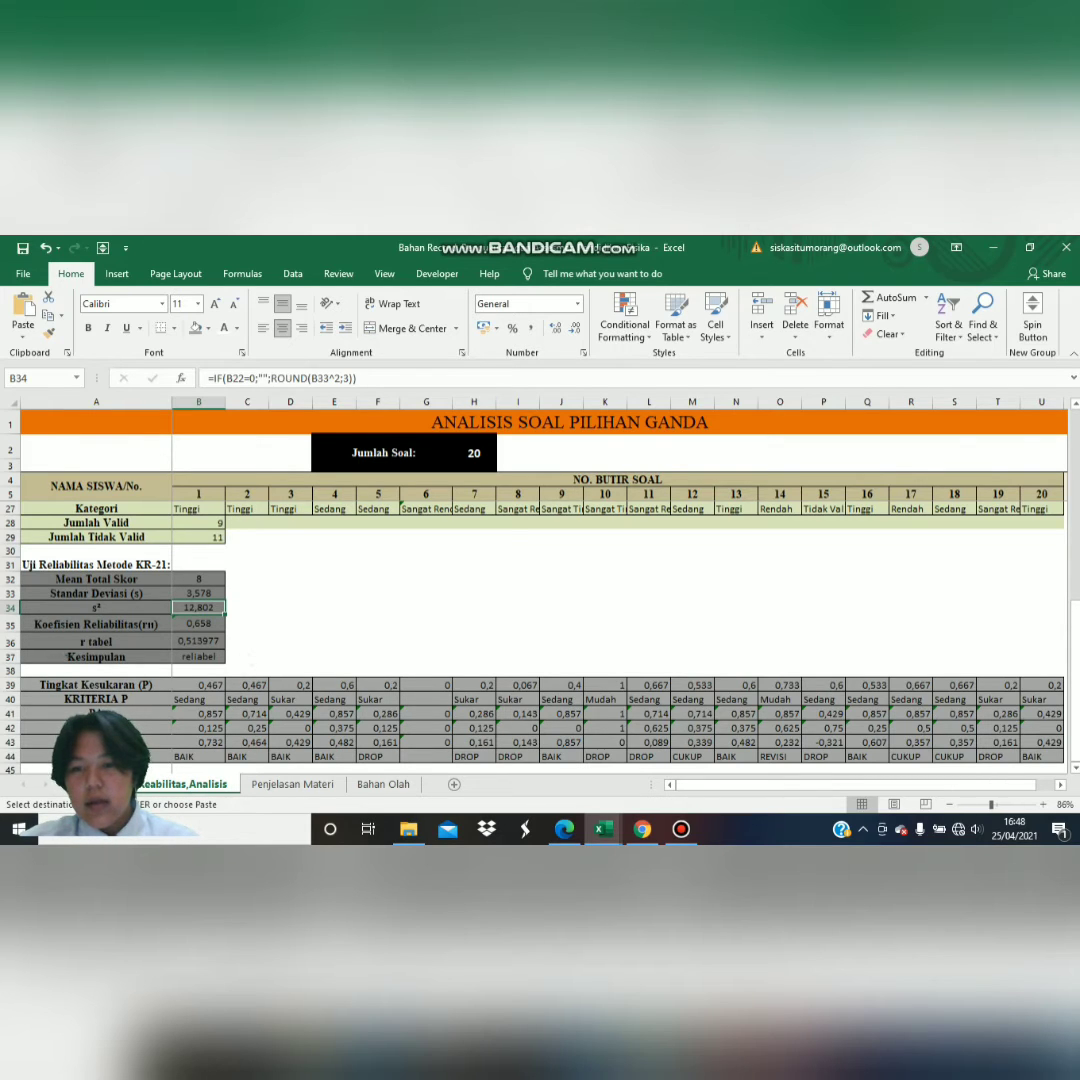
{"action": "left_click", "coordinate": [198, 624]}
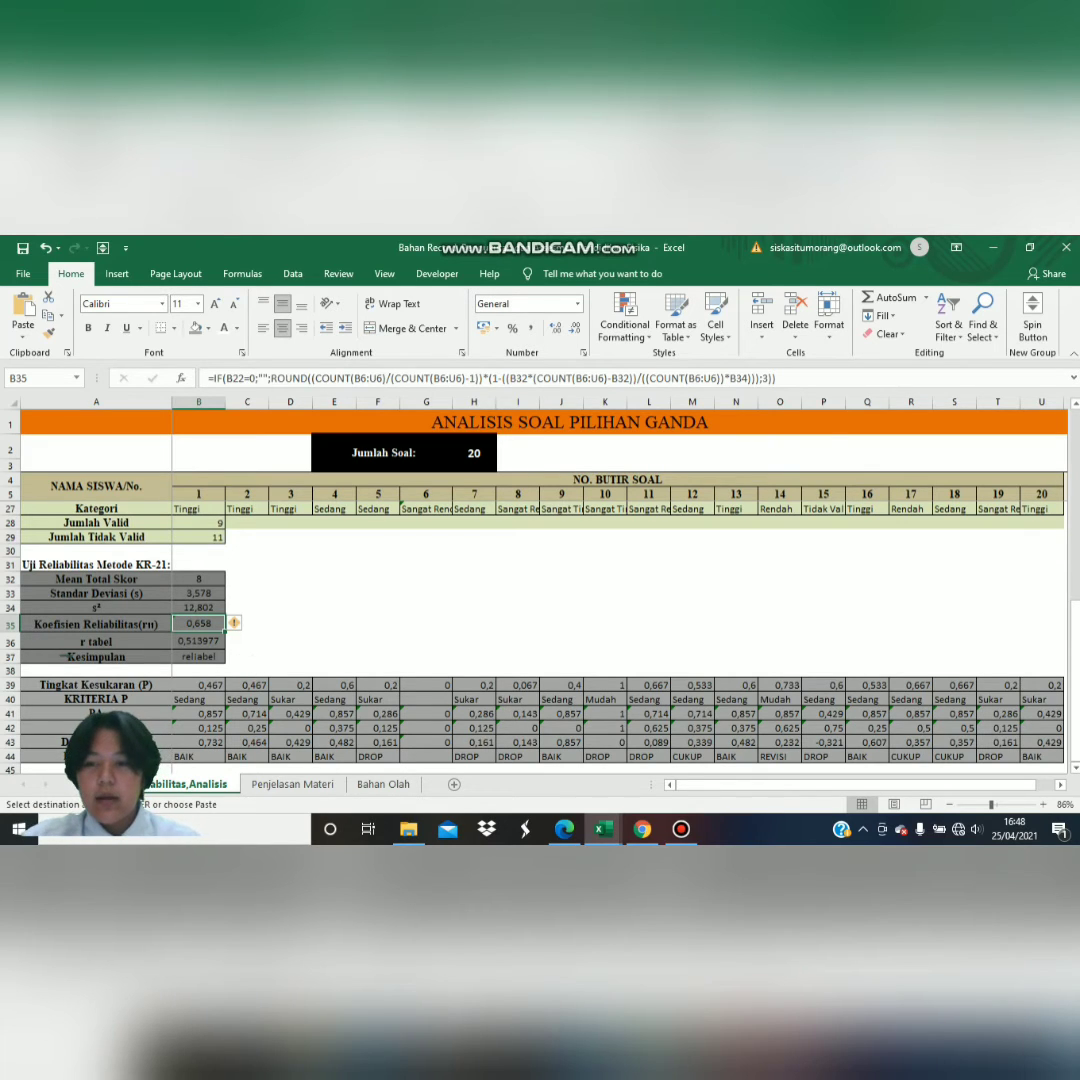
{"action": "left_click", "coordinate": [198, 641]}
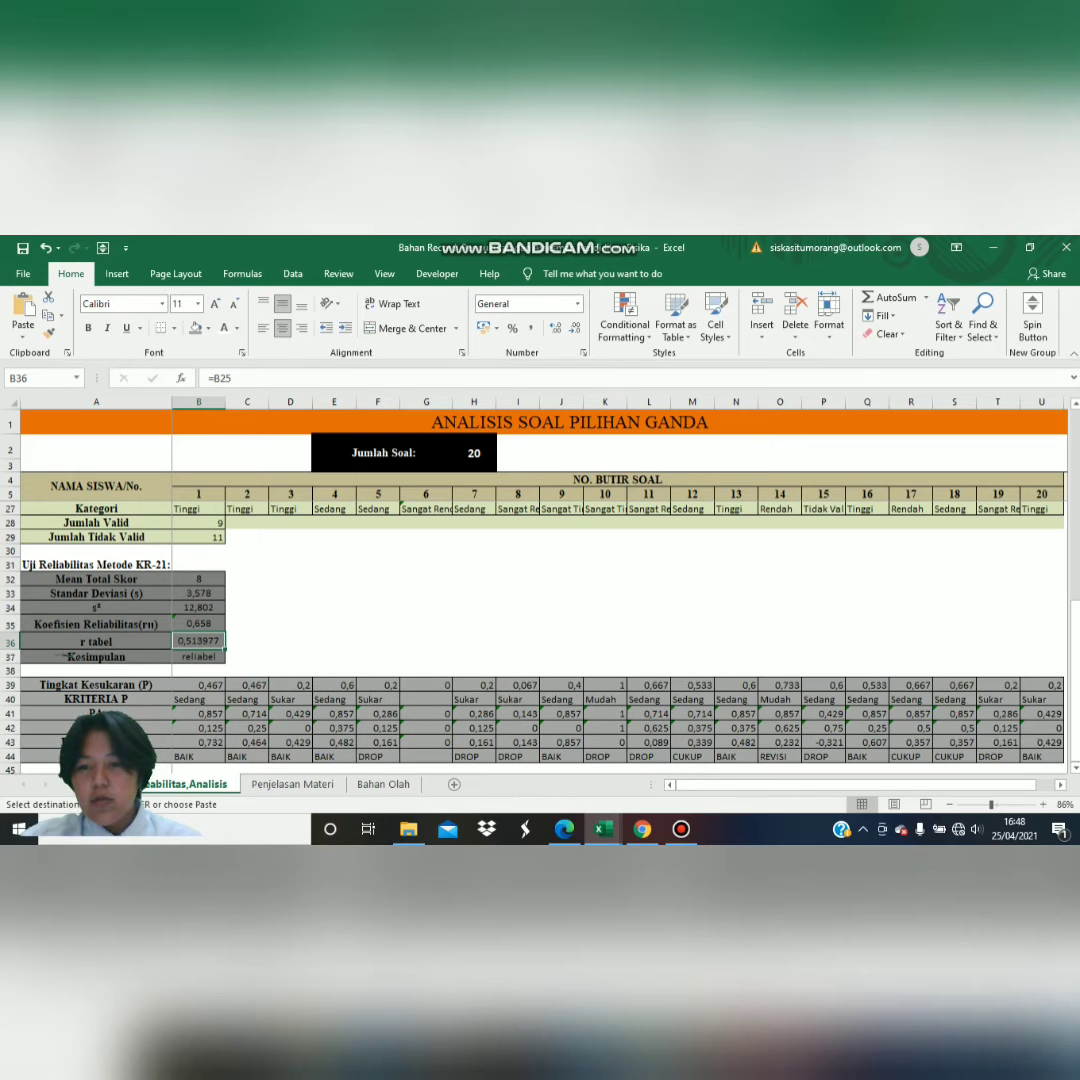
{"action": "key", "text": "ctrl+Page_Down"}
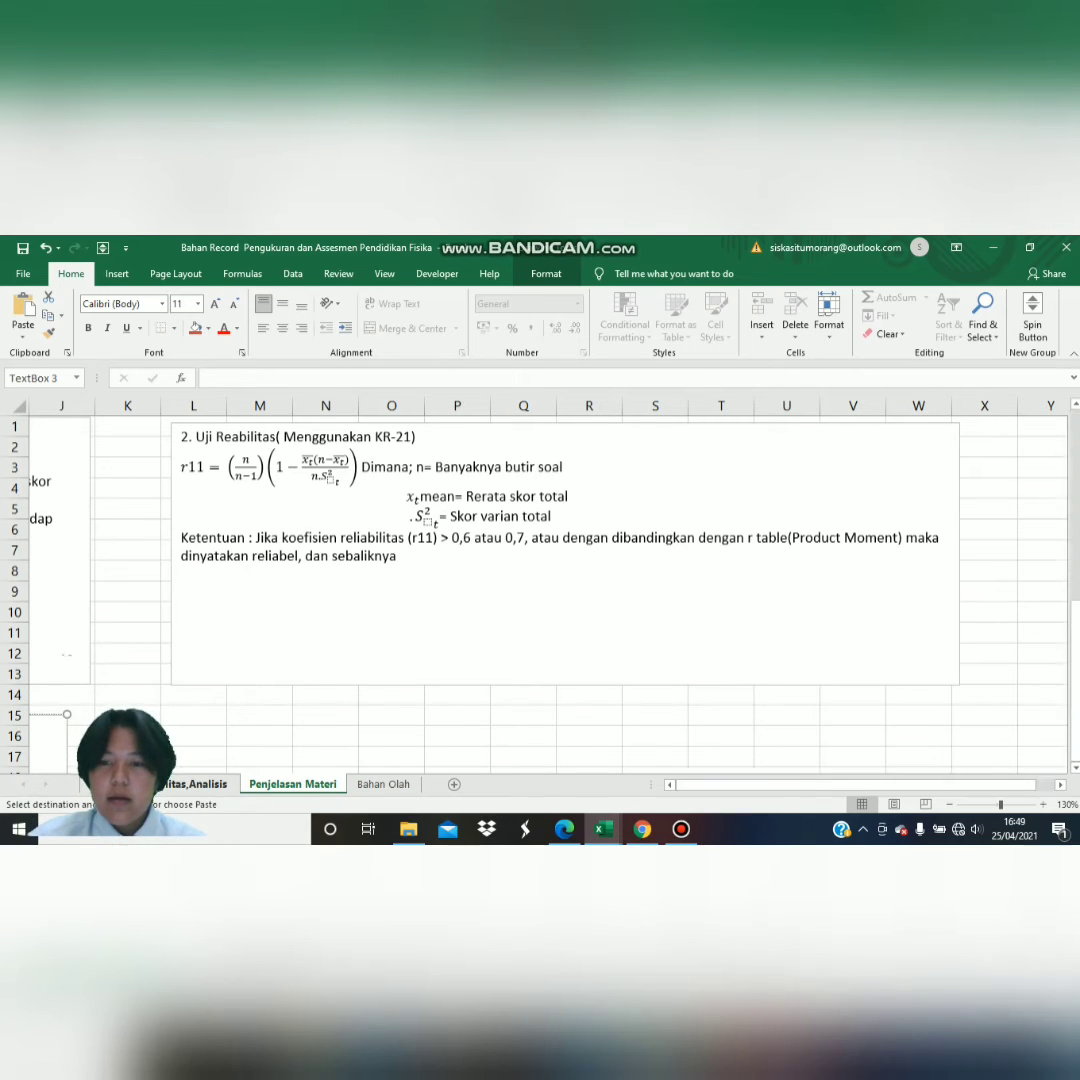
{"action": "key", "text": "ctrl+Page_Up"}
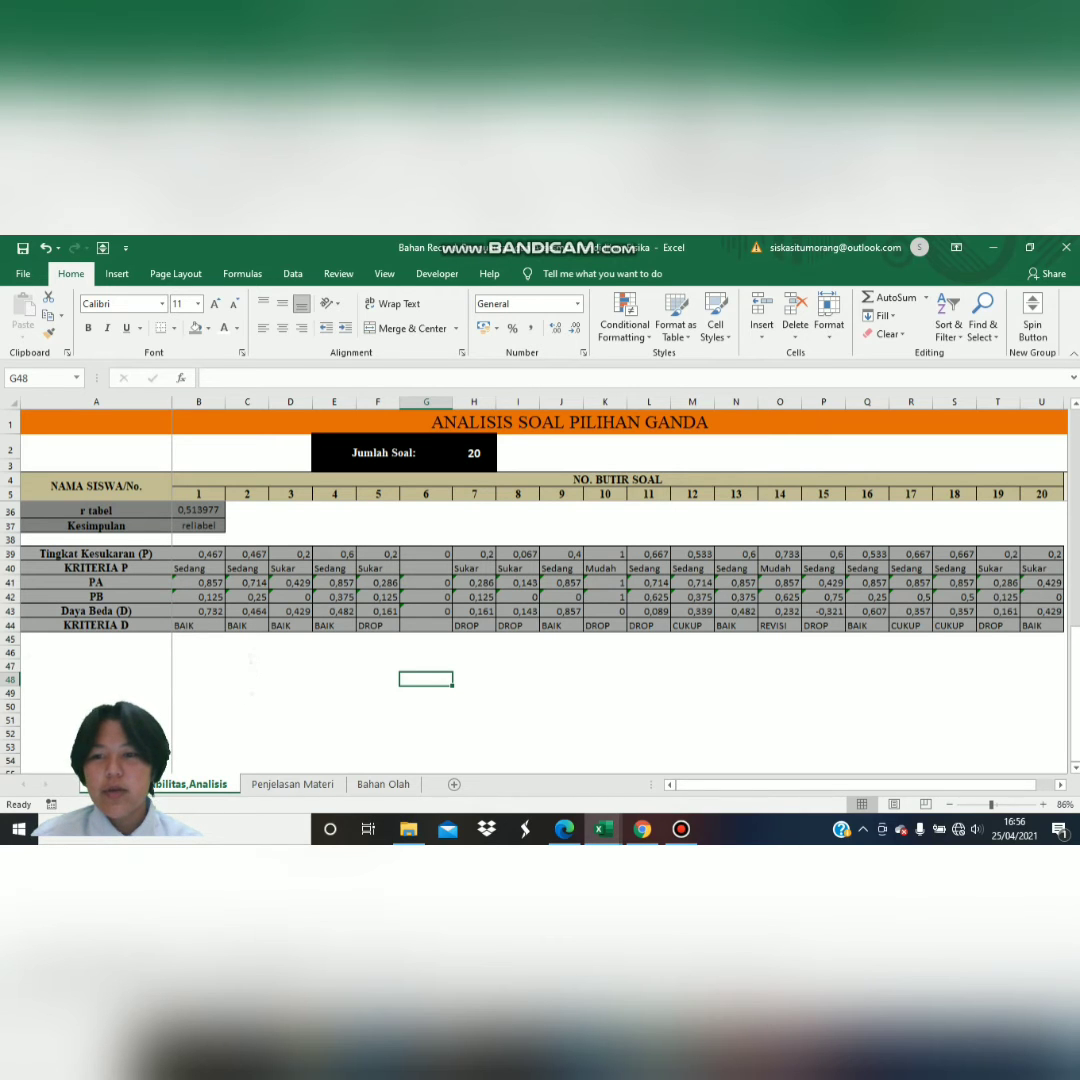
Read the Tingkat Kesukaran Soal explanation on the Penjelasan Materi sheet and inspect the Tingkat Kesukaran (P) formula for item 1 in B39.
{"action": "key", "text": "ctrl+Page_Down"}
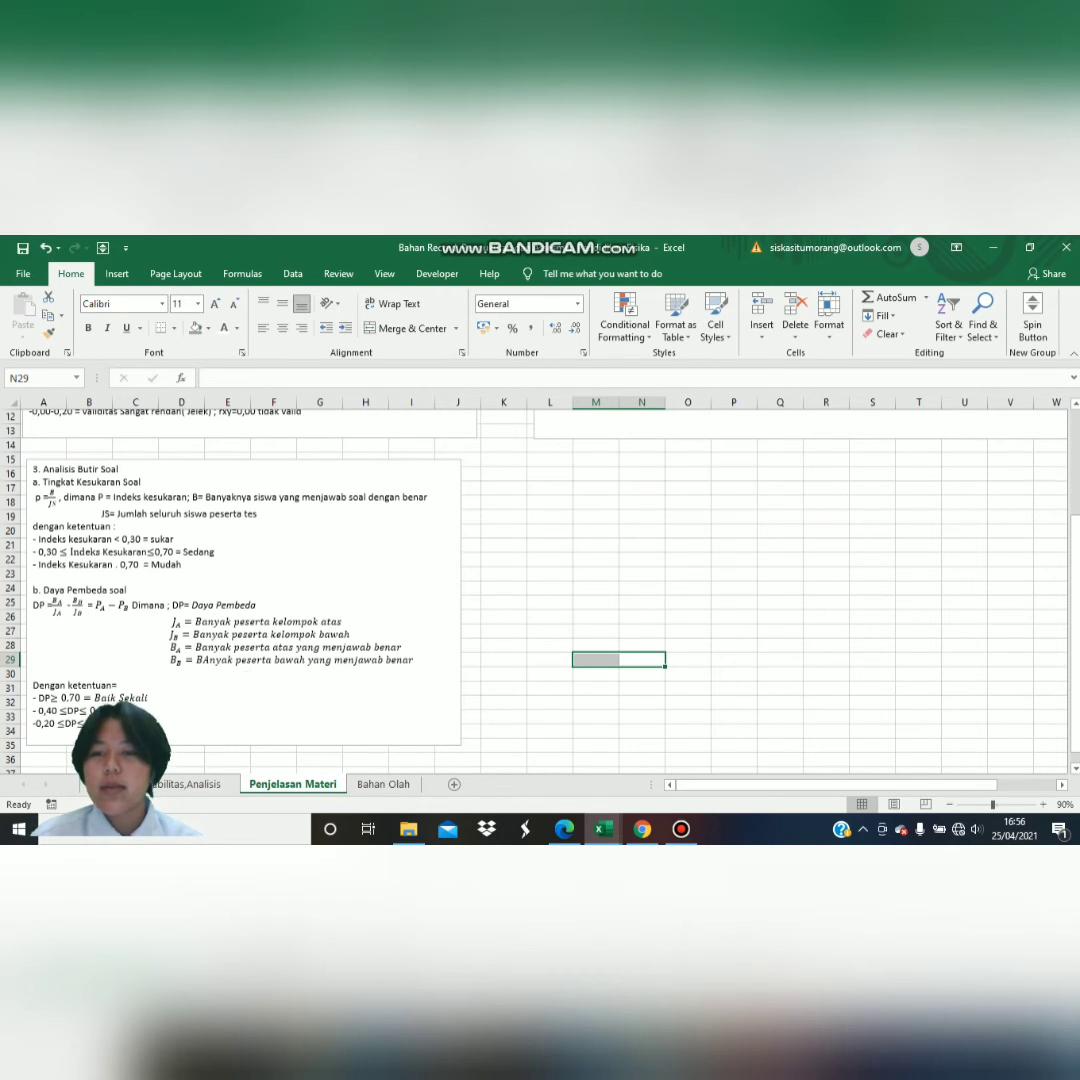
{"action": "key", "text": "ctrl+Page_Up"}
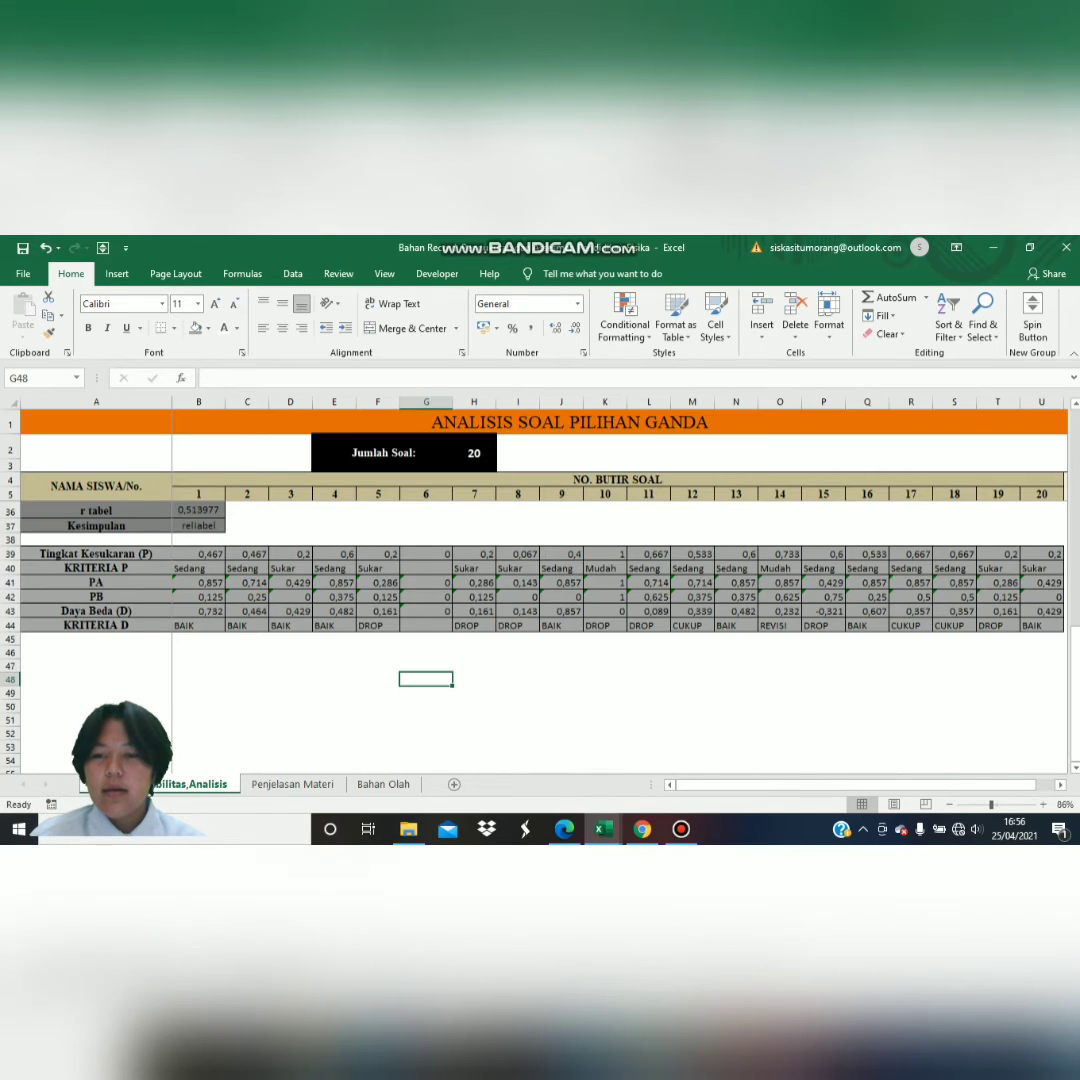
{"action": "left_click", "coordinate": [96, 553]}
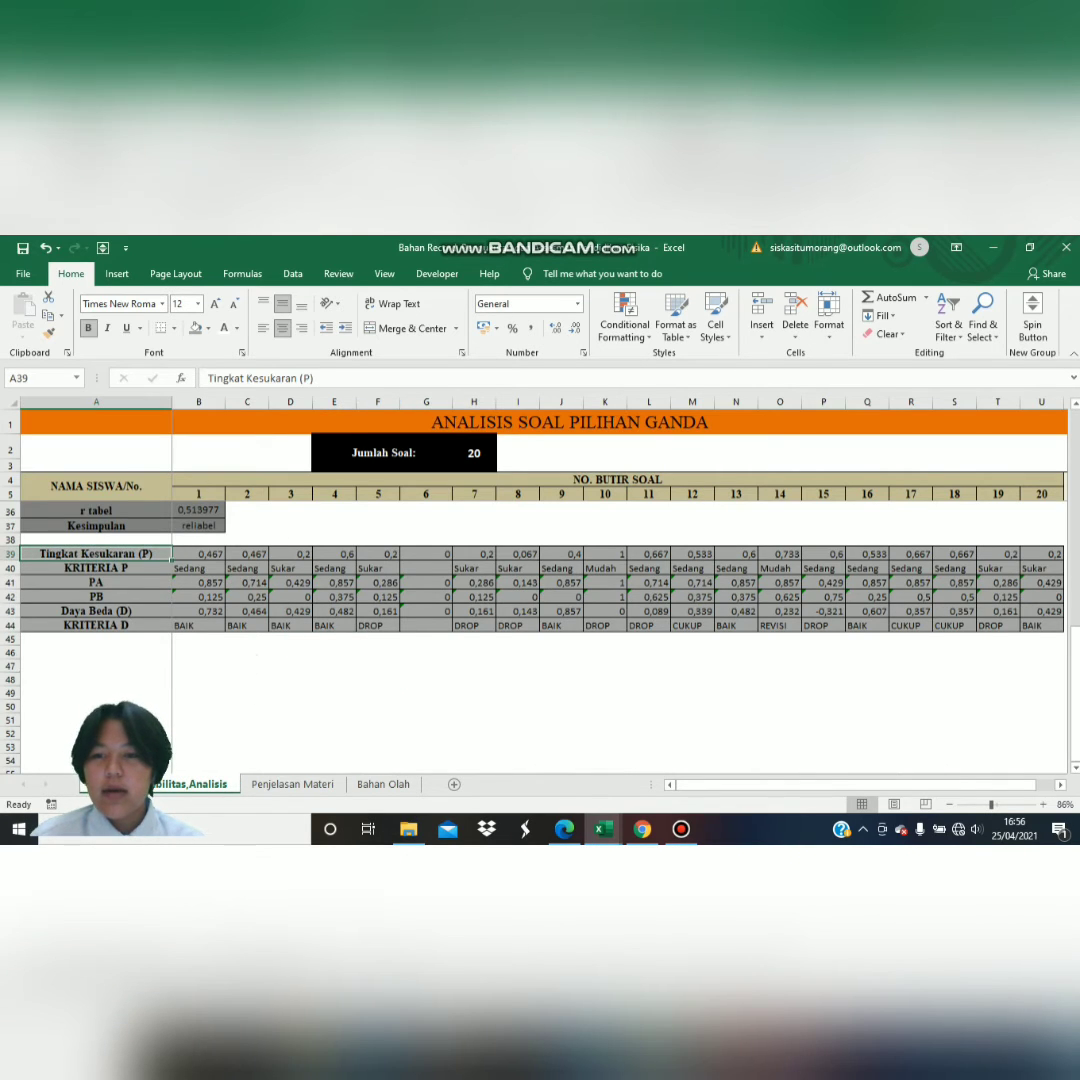
{"action": "left_click", "coordinate": [198, 553]}
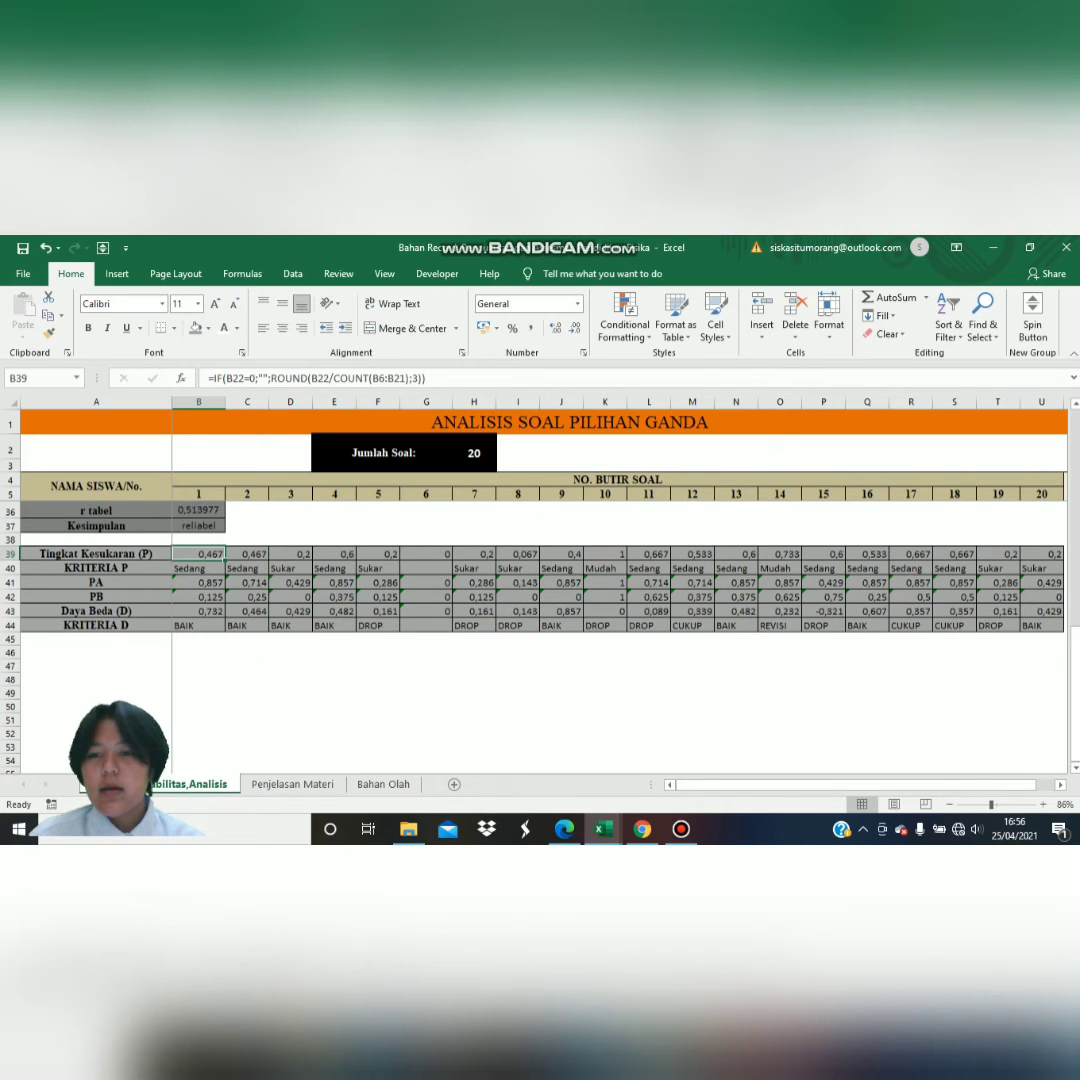
Read the difficulty index criteria on the Penjelasan Materi sheet and inspect the KRITERIA P formulas for items 1 to 3 in B40 to D40.
{"action": "key", "text": "ctrl+Page_Down"}
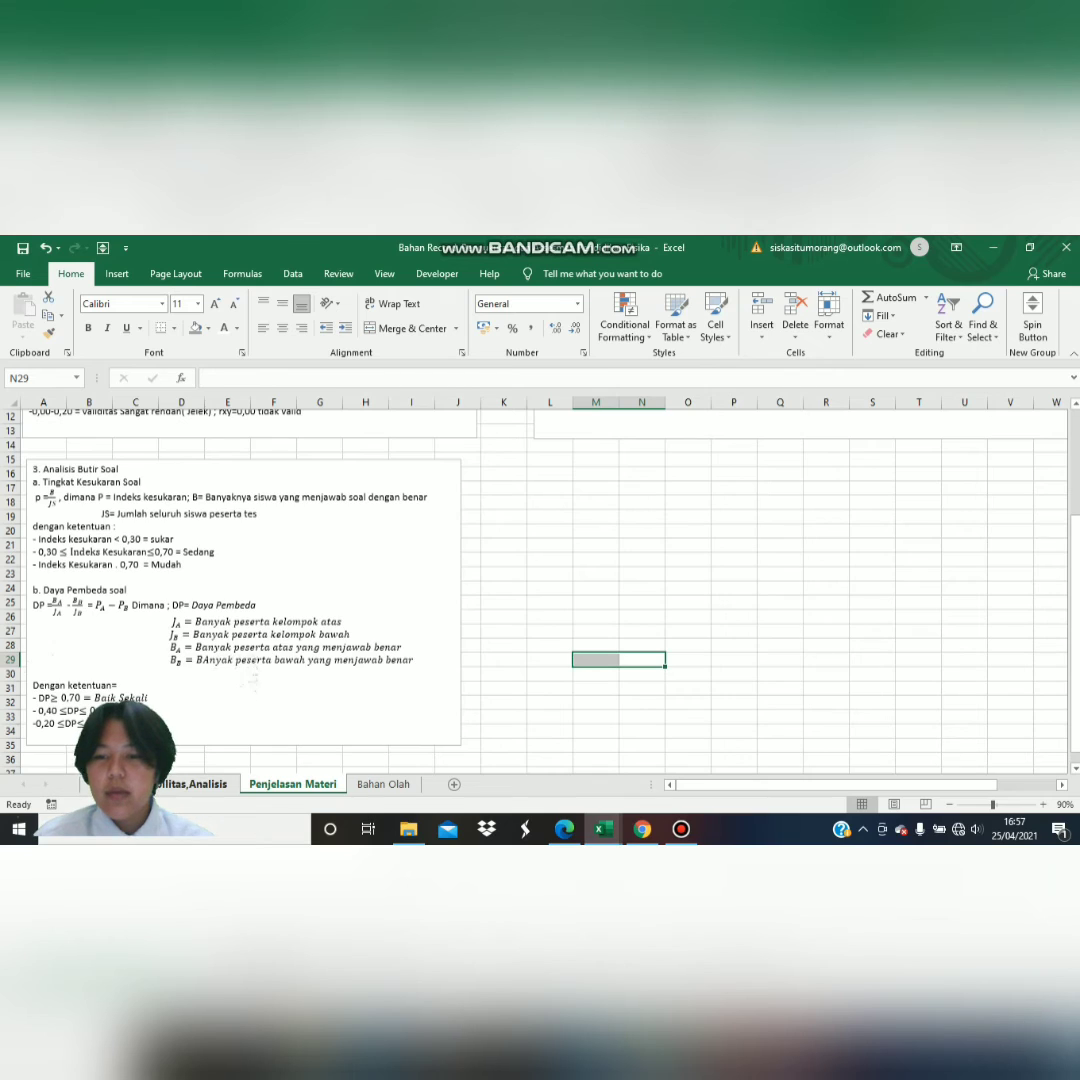
{"action": "key", "text": "ctrl+Page_Up"}
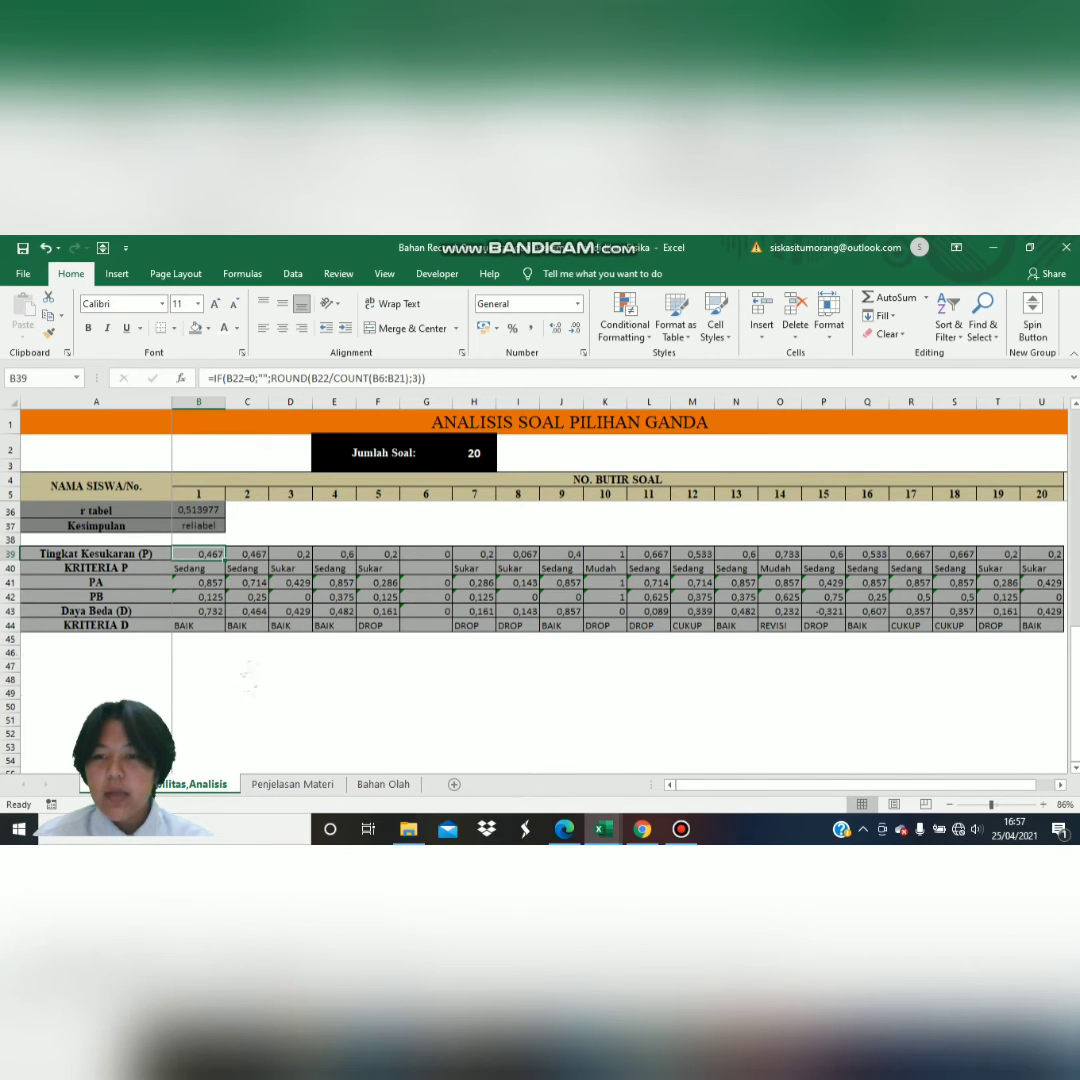
{"action": "key", "text": "Down"}
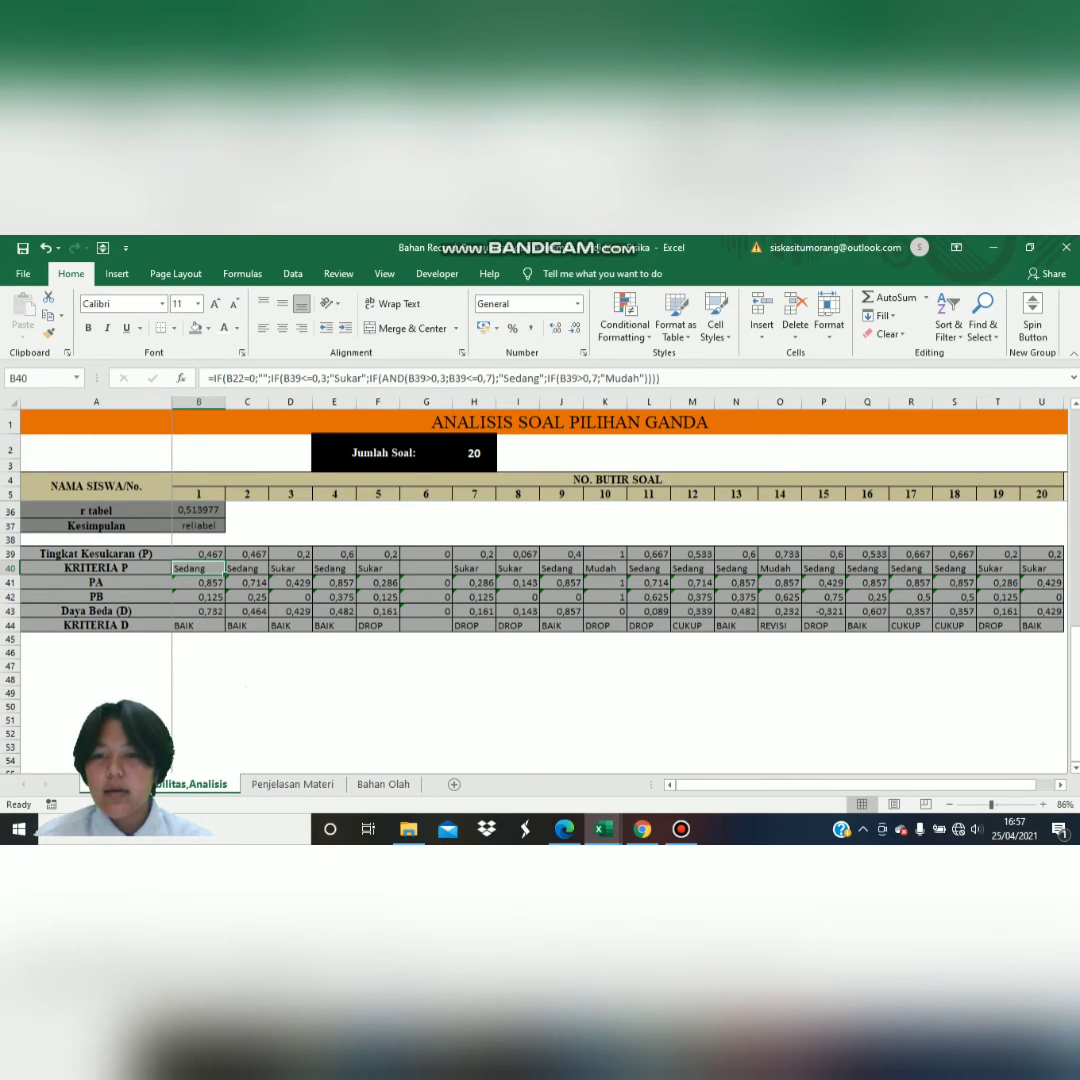
{"action": "left_click", "coordinate": [247, 568]}
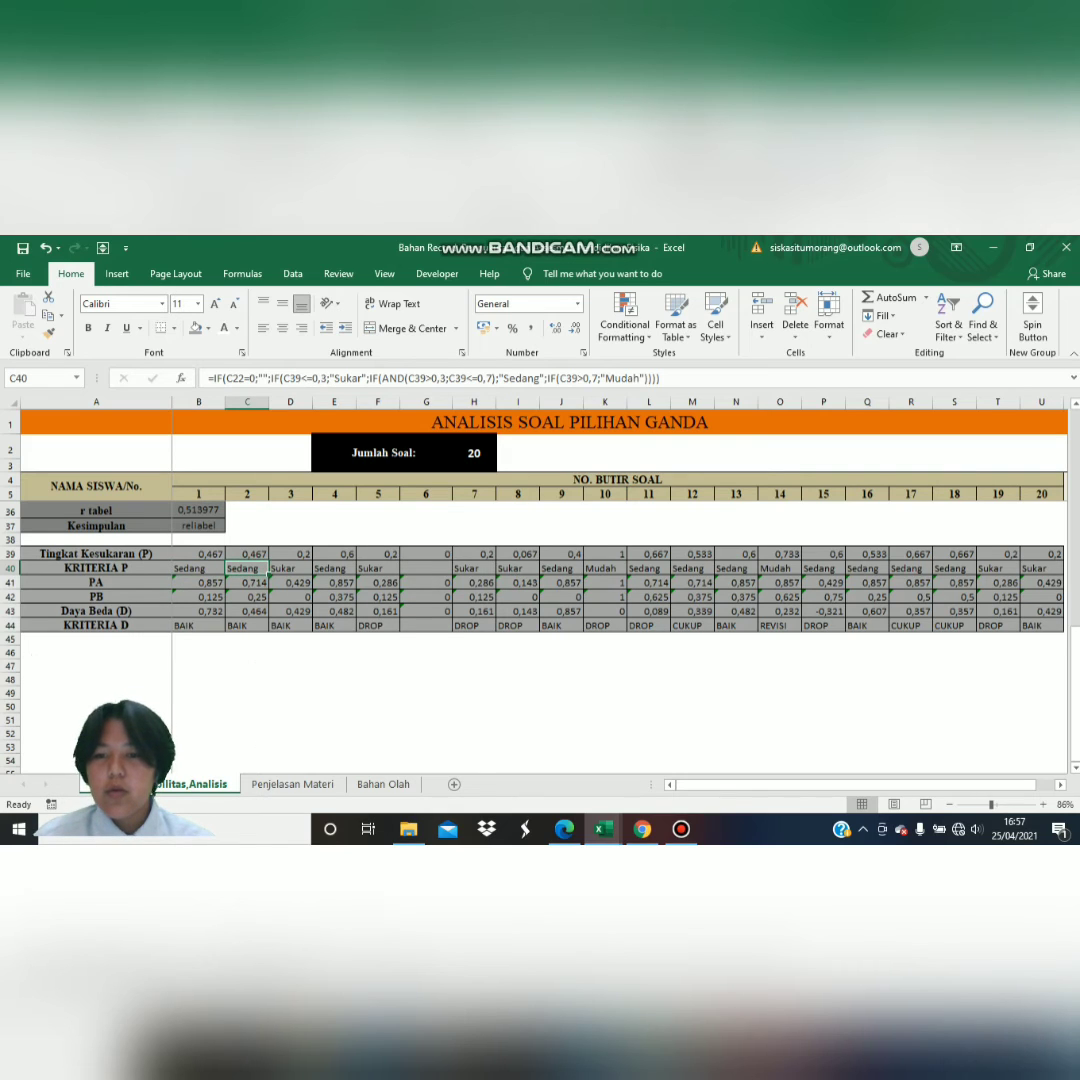
{"action": "key", "text": "Right"}
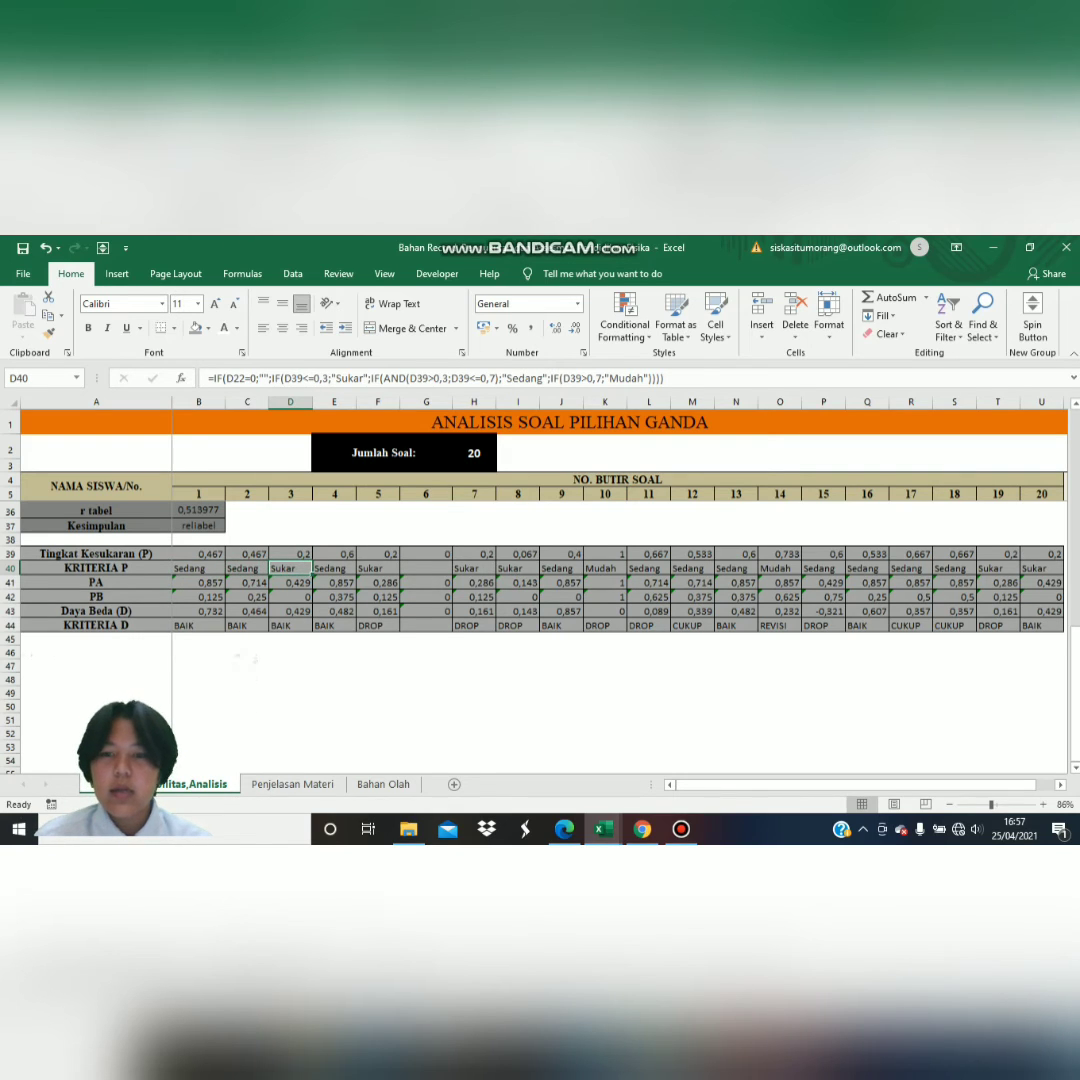
Inspect the upper-group PA and lower-group PB formulas for item 1 in cells B41 and B42.
{"action": "left_click", "coordinate": [96, 582]}
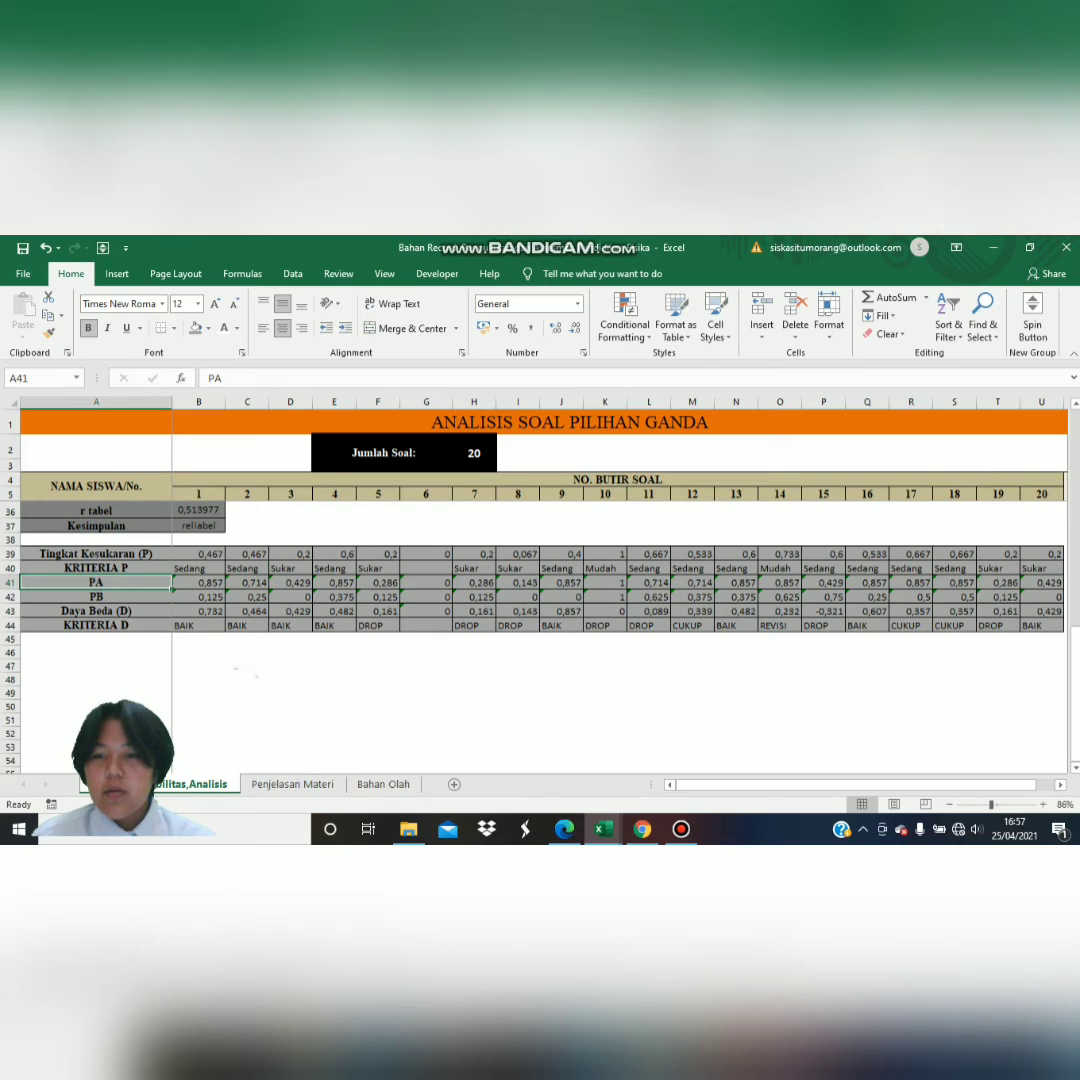
{"action": "key", "text": "Right"}
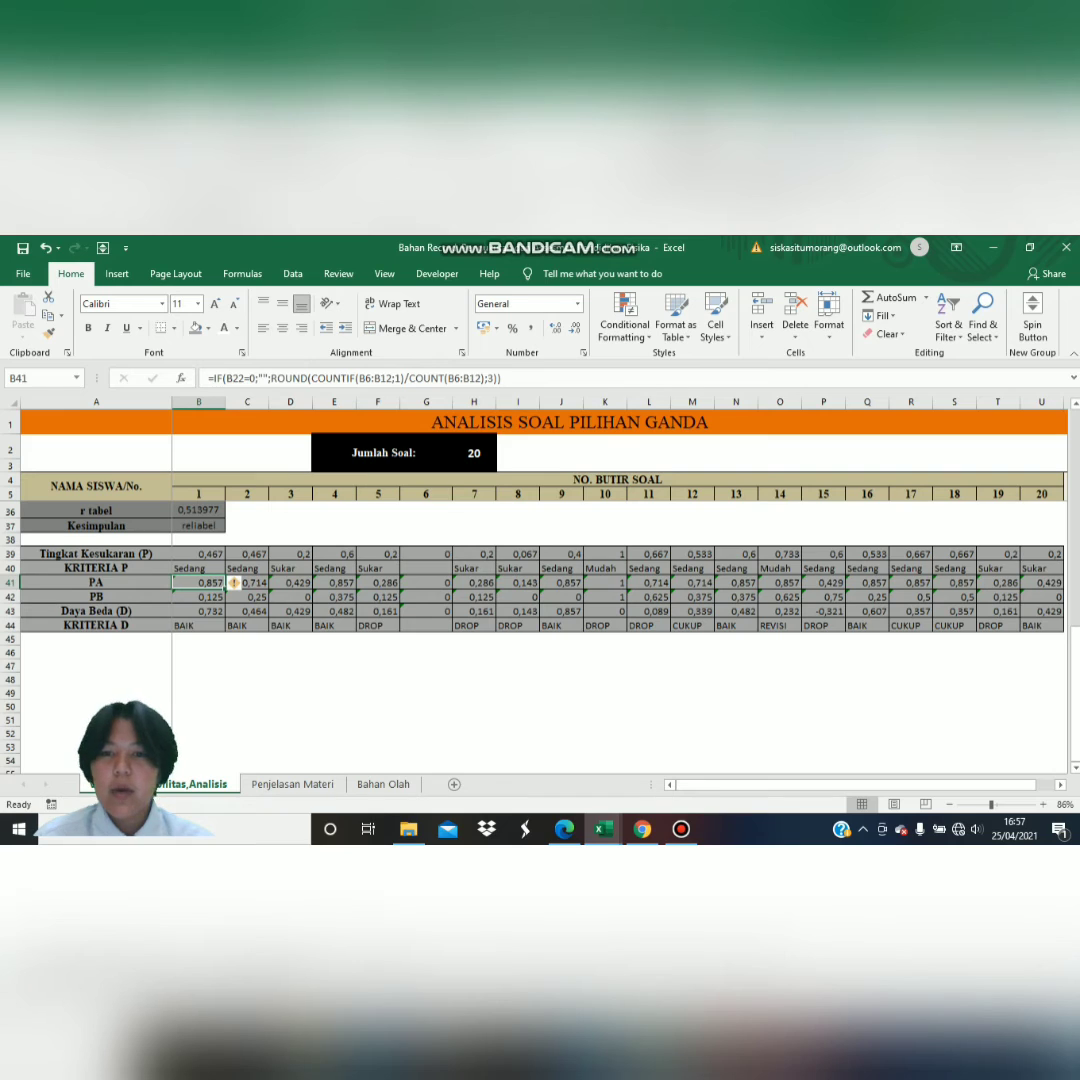
{"action": "key", "text": "Down"}
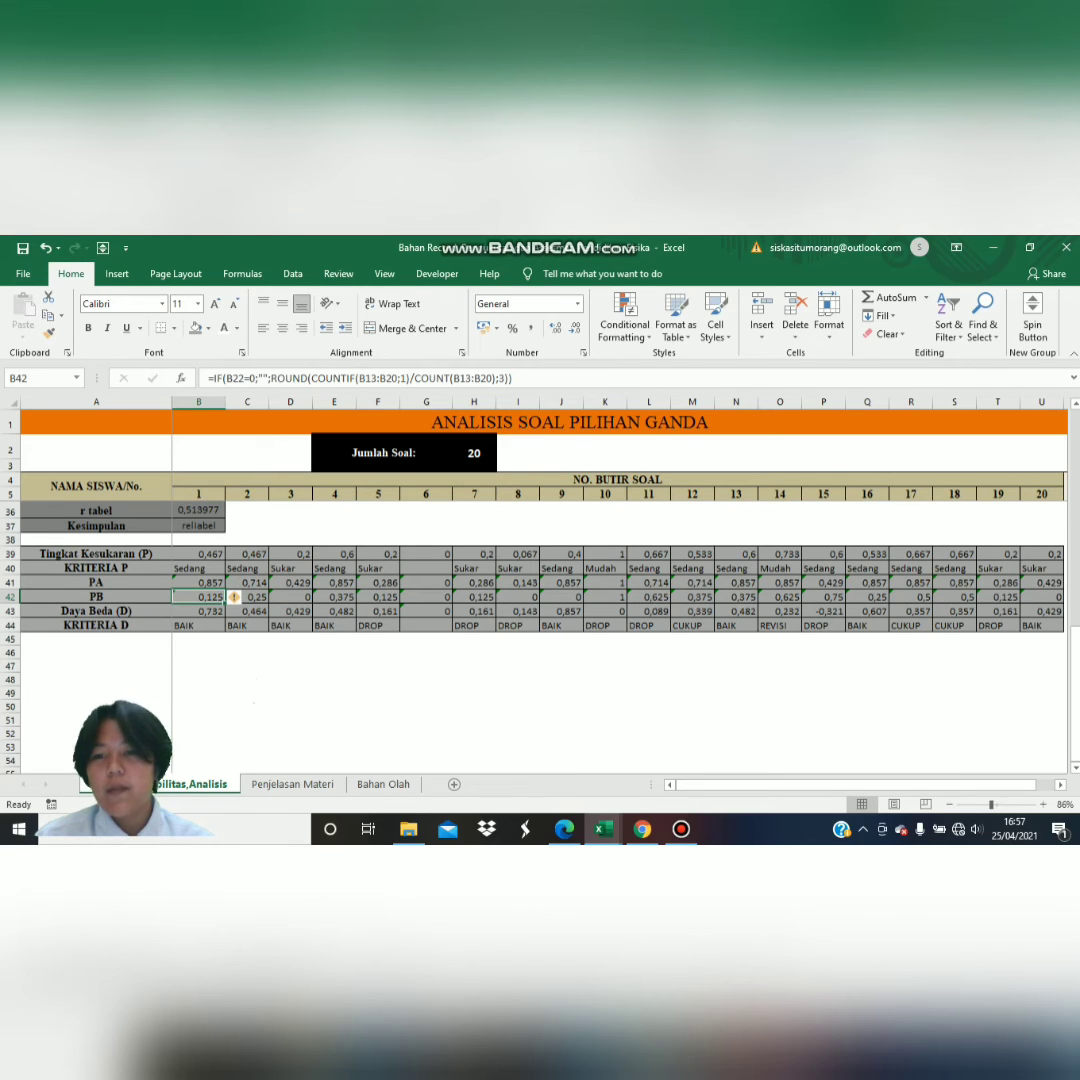
Read the Daya Pembeda formula on the Penjelasan Materi sheet and inspect the Daya Beda (D) formula for item 1 in B43.
{"action": "left_click", "coordinate": [96, 610]}
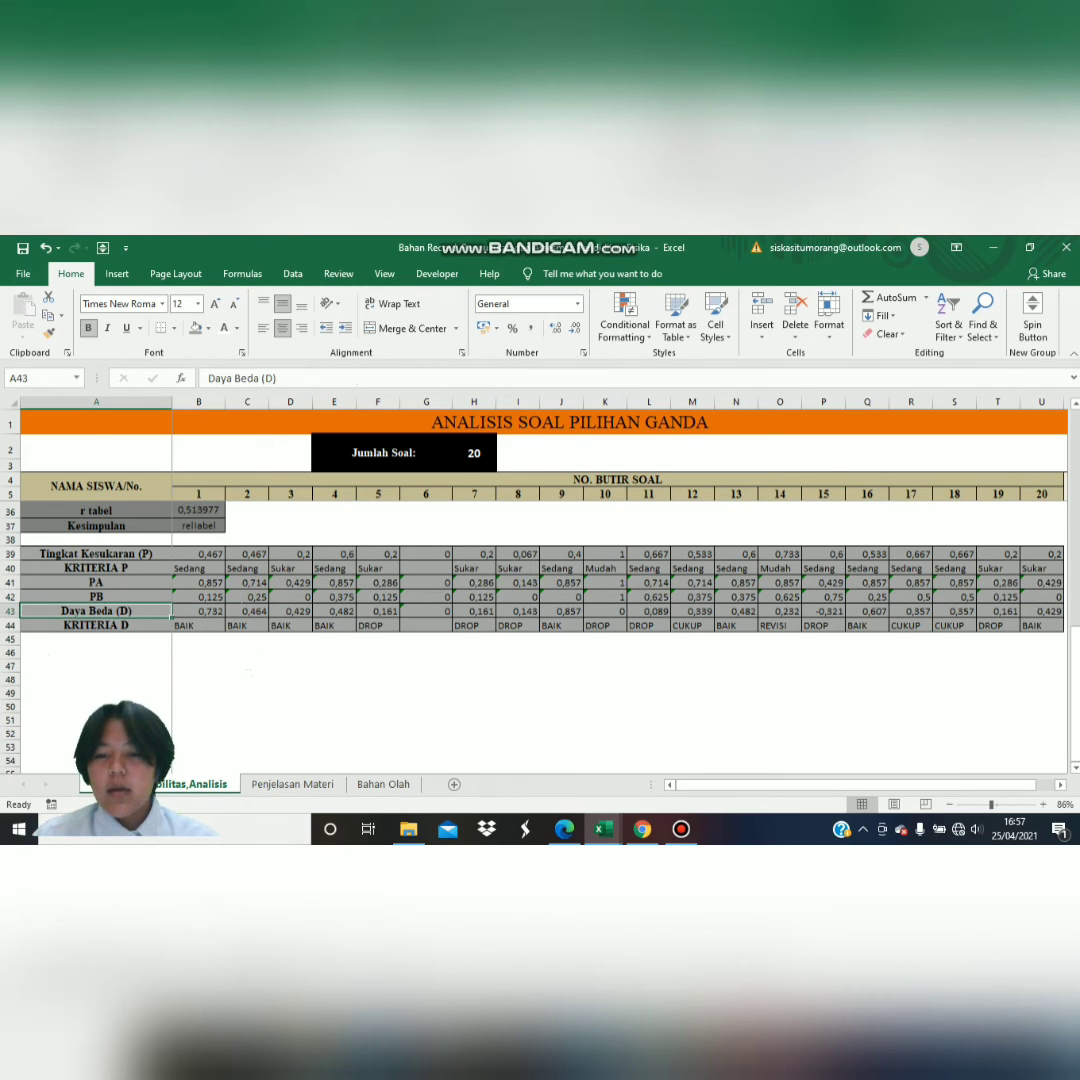
{"action": "key", "text": "ctrl+Page_Down"}
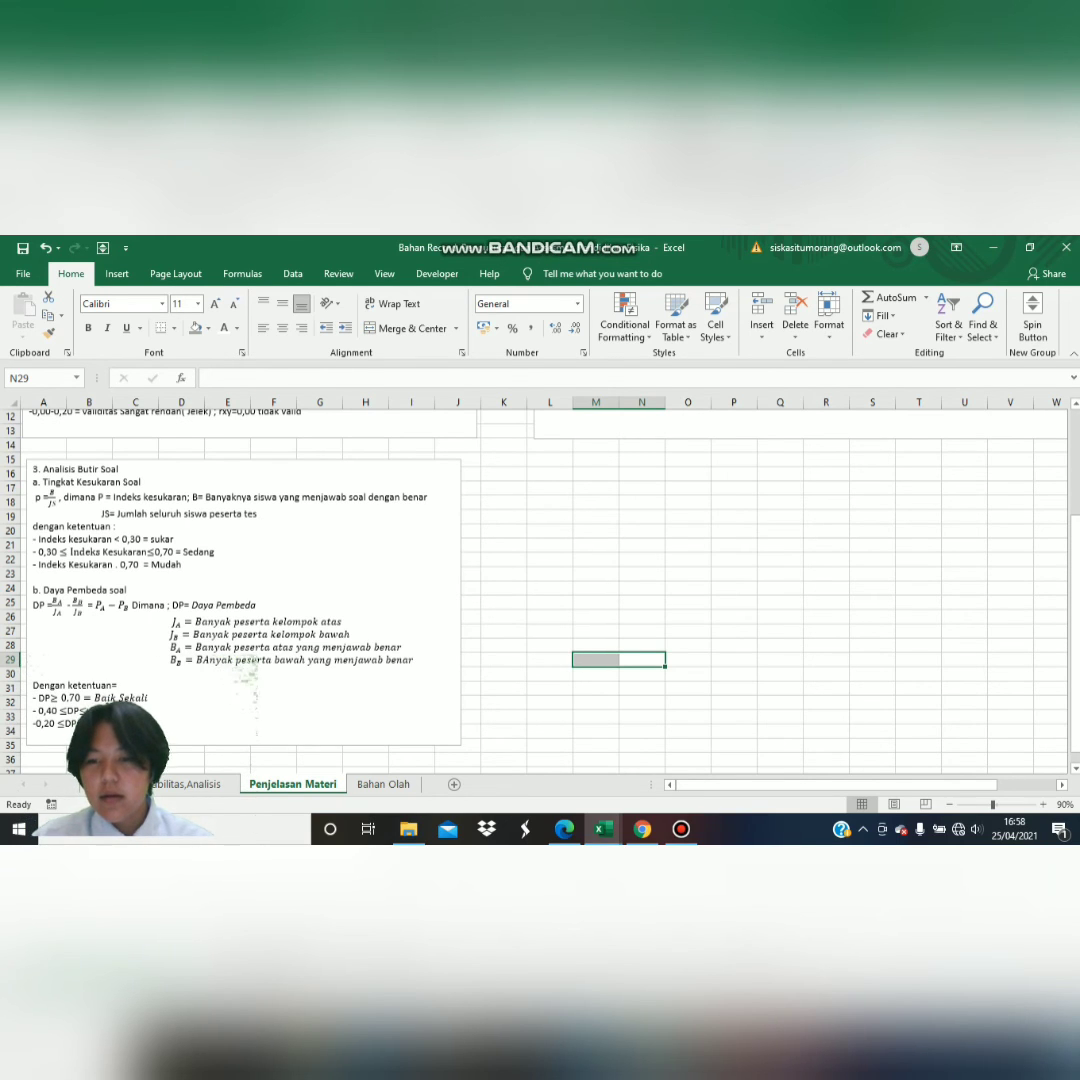
{"action": "key", "text": "ctrl+Page_Up"}
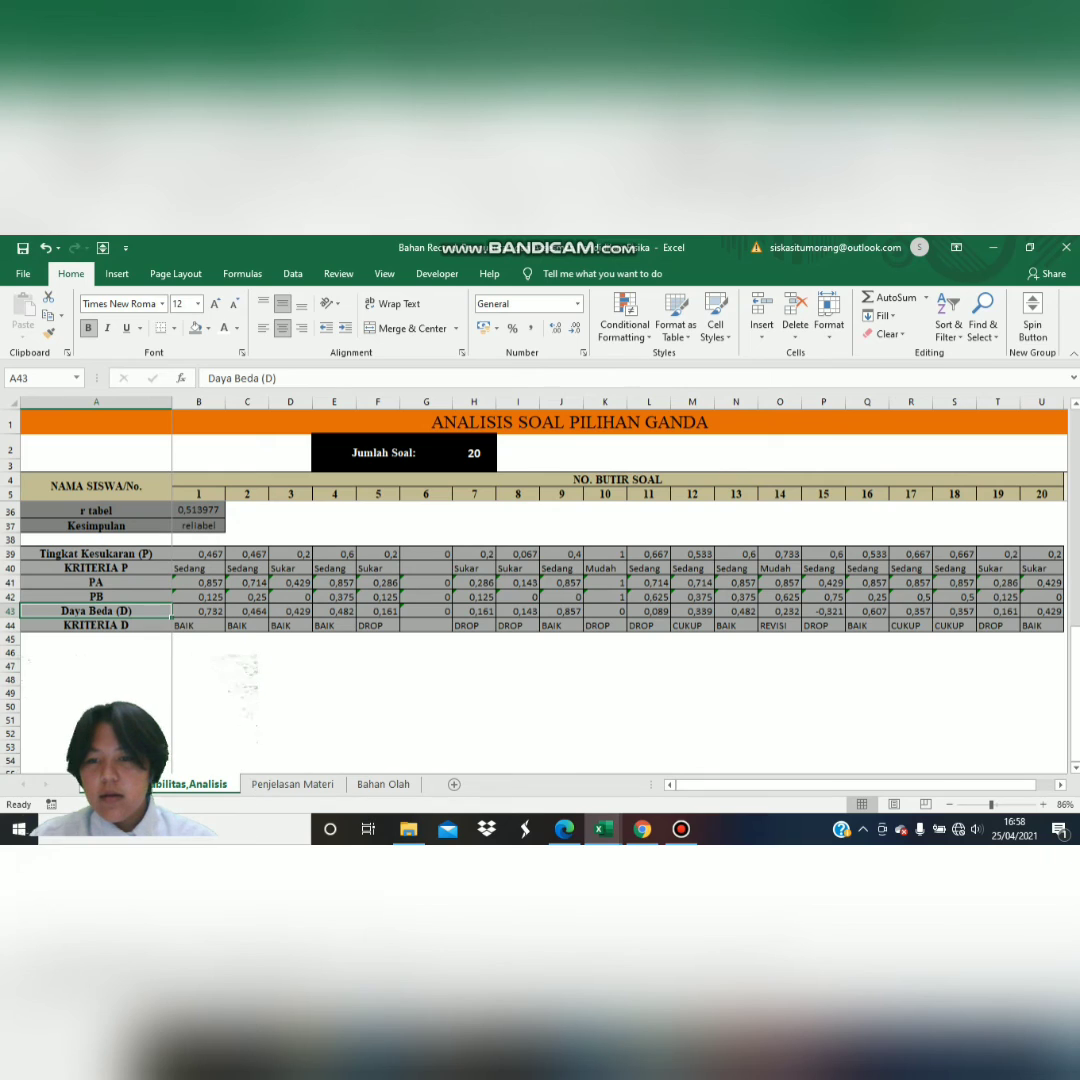
{"action": "left_click", "coordinate": [198, 610]}
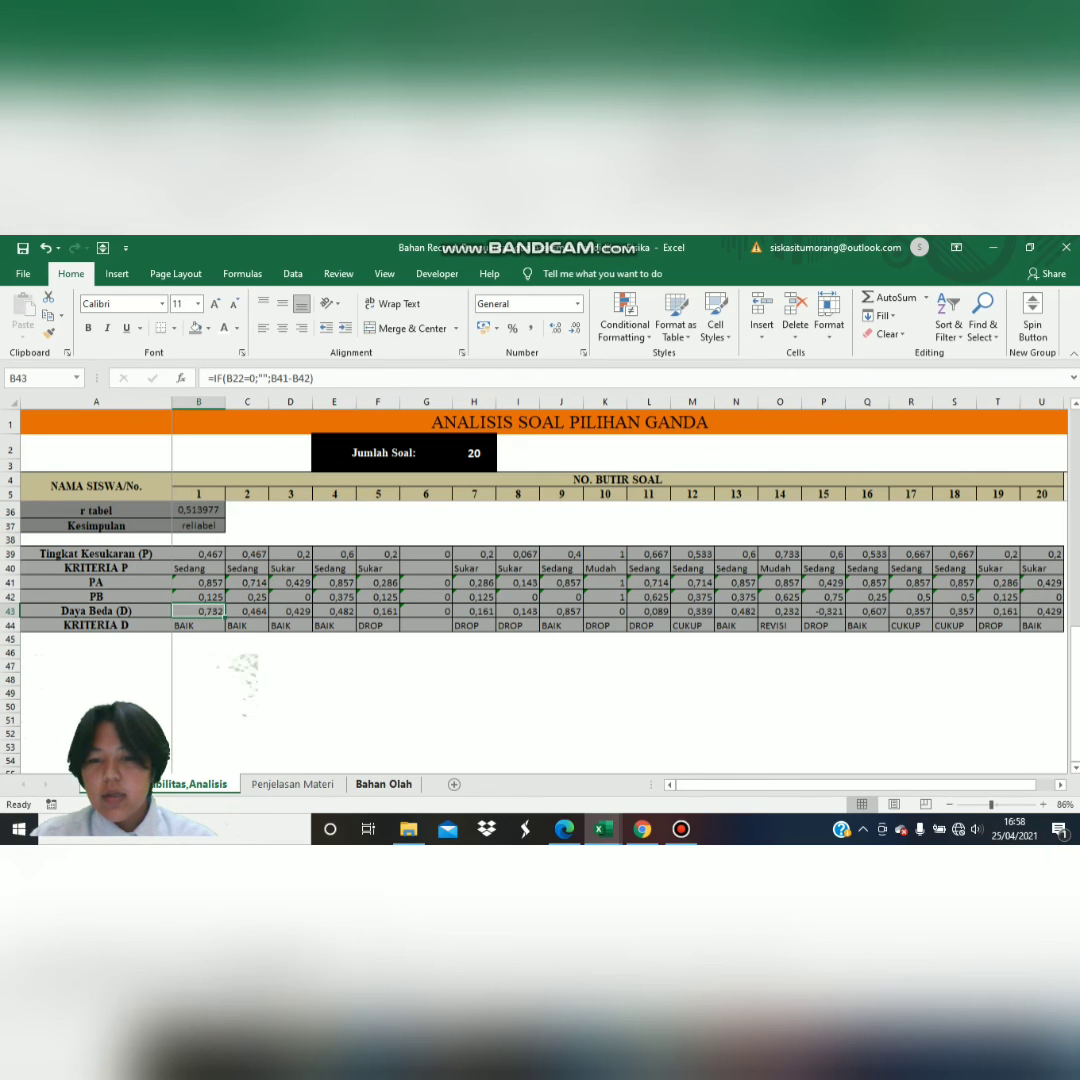
Read the Daya Pembeda classification ranges on the Penjelasan Materi sheet and inspect the KRITERIA D formulas for items 1 to 3 in B44 to D44.
{"action": "left_click", "coordinate": [292, 784]}
{"action": "scroll", "coordinate": [540, 590], "scroll_direction": "down", "scroll_amount": 2}
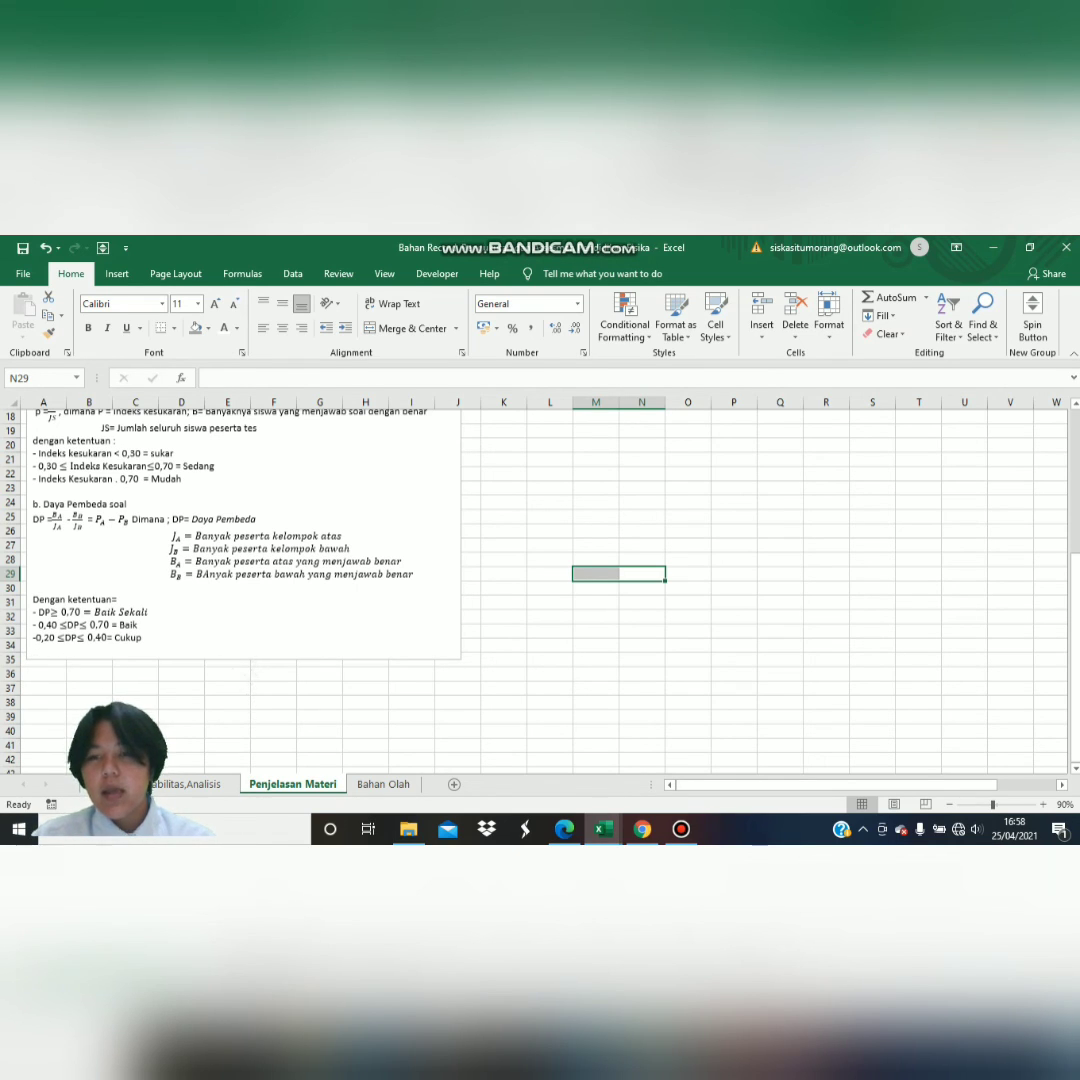
{"action": "key", "text": "ctrl+Page_Up"}
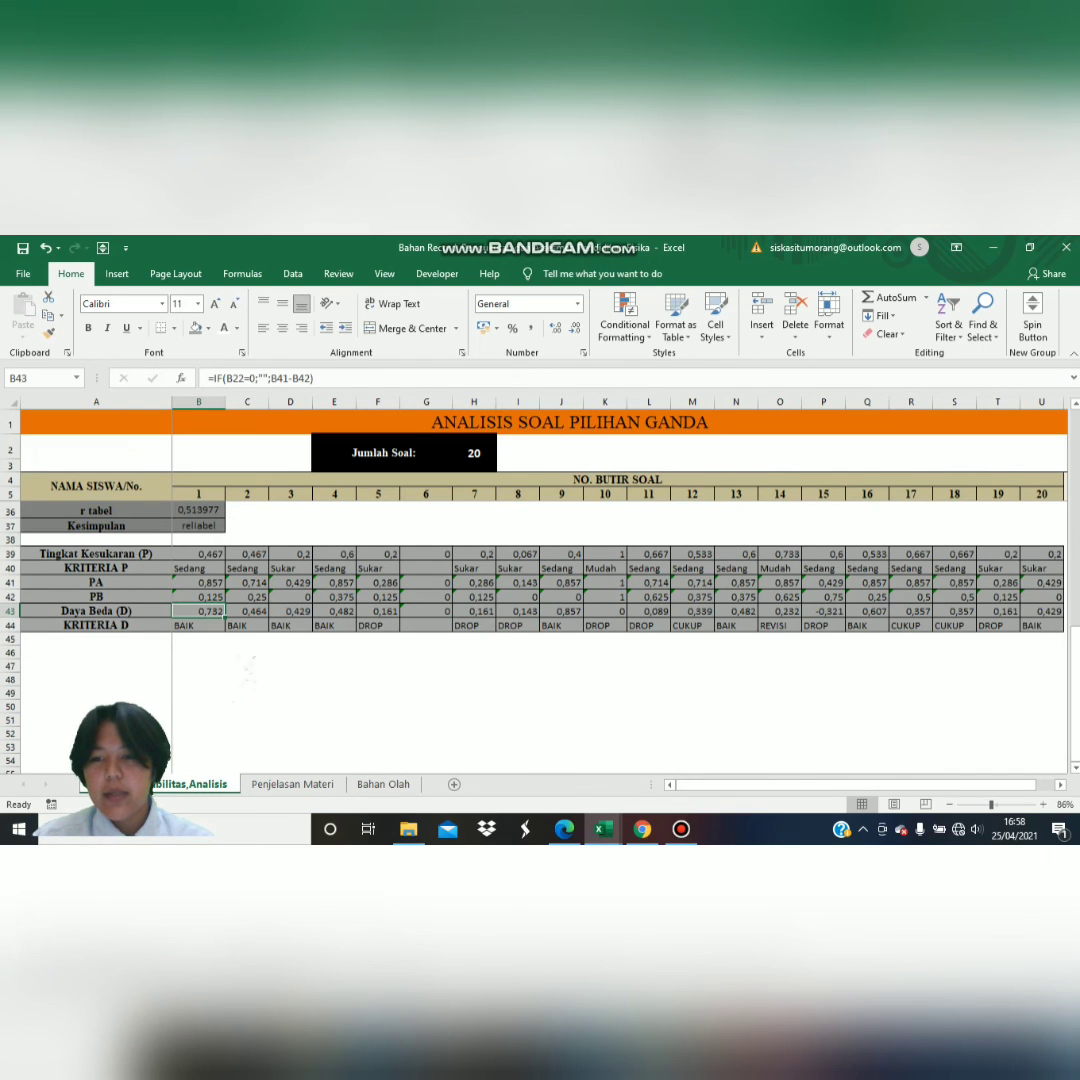
{"action": "left_click", "coordinate": [96, 625]}
{"action": "left_click", "coordinate": [198, 625]}
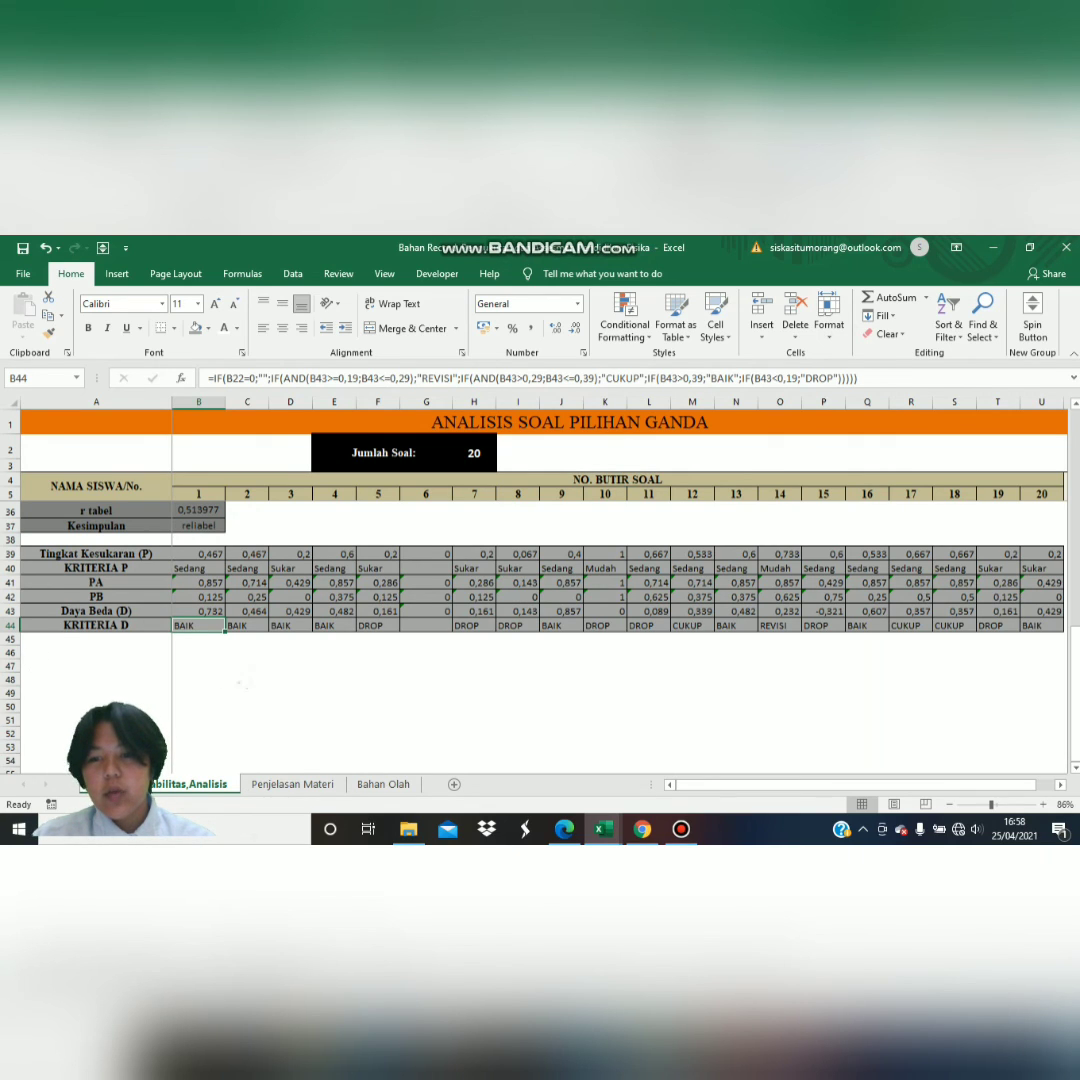
{"action": "left_click", "coordinate": [247, 625]}
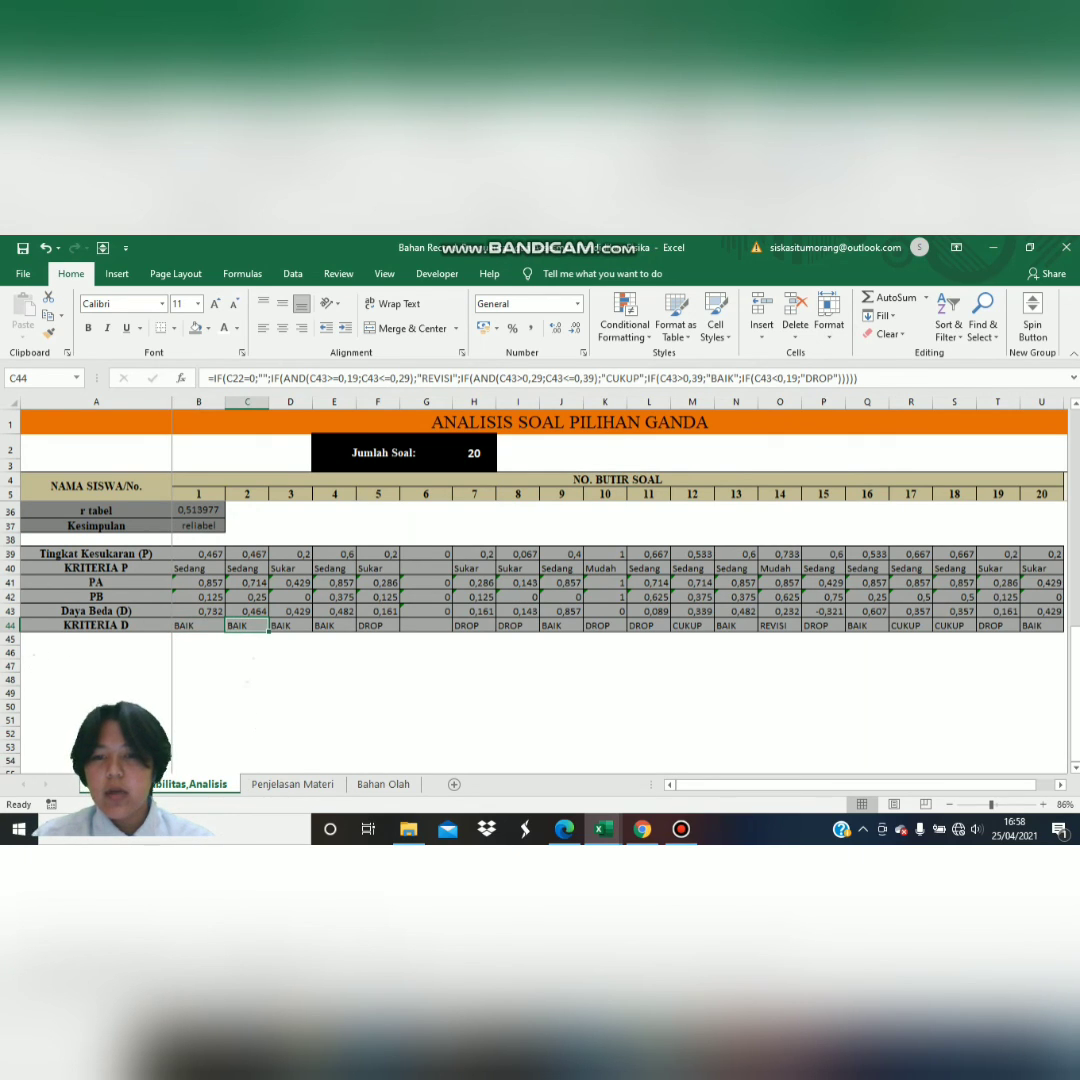
{"action": "left_click", "coordinate": [290, 625]}
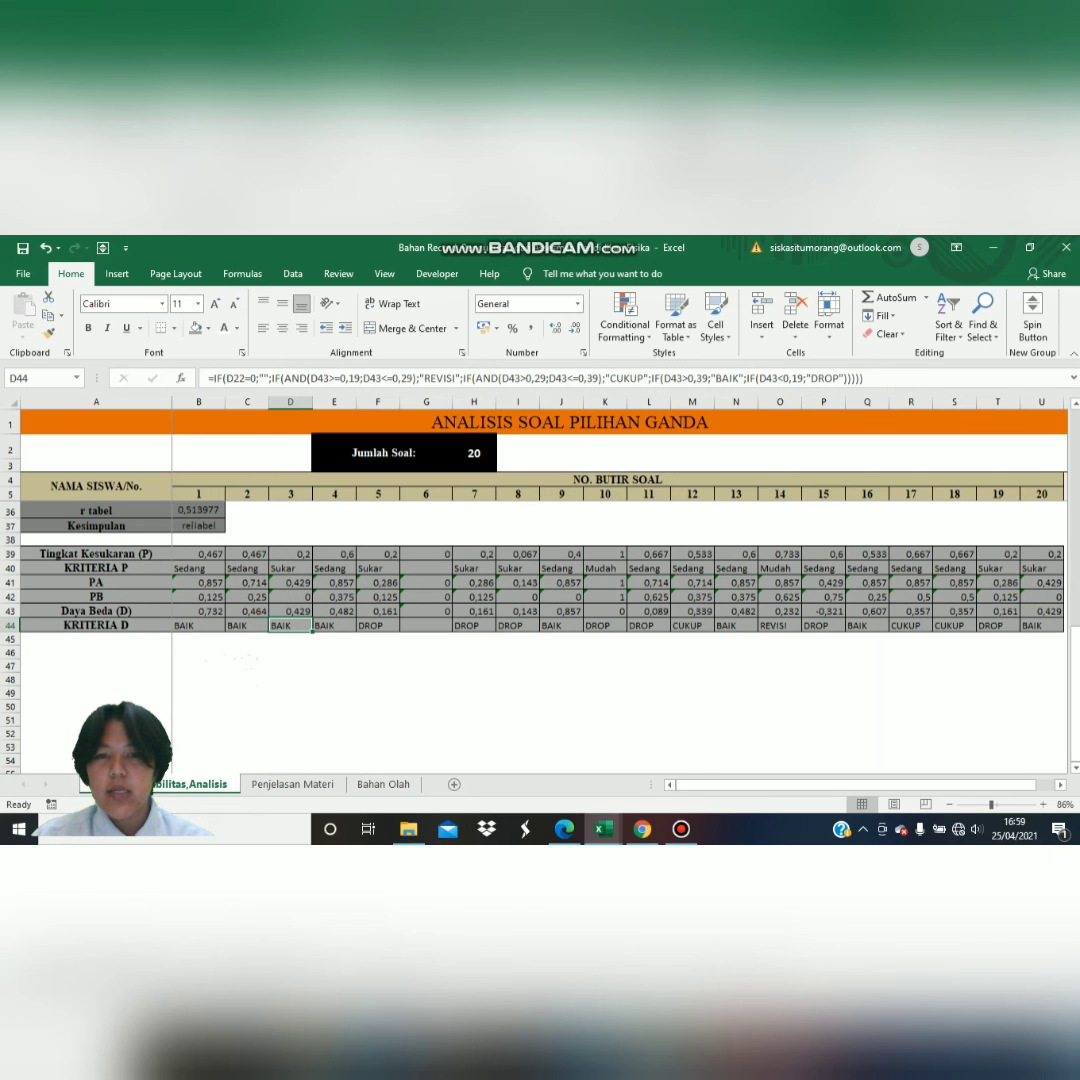
{"action": "scroll", "coordinate": [540, 600], "scroll_direction": "up", "scroll_amount": 4}
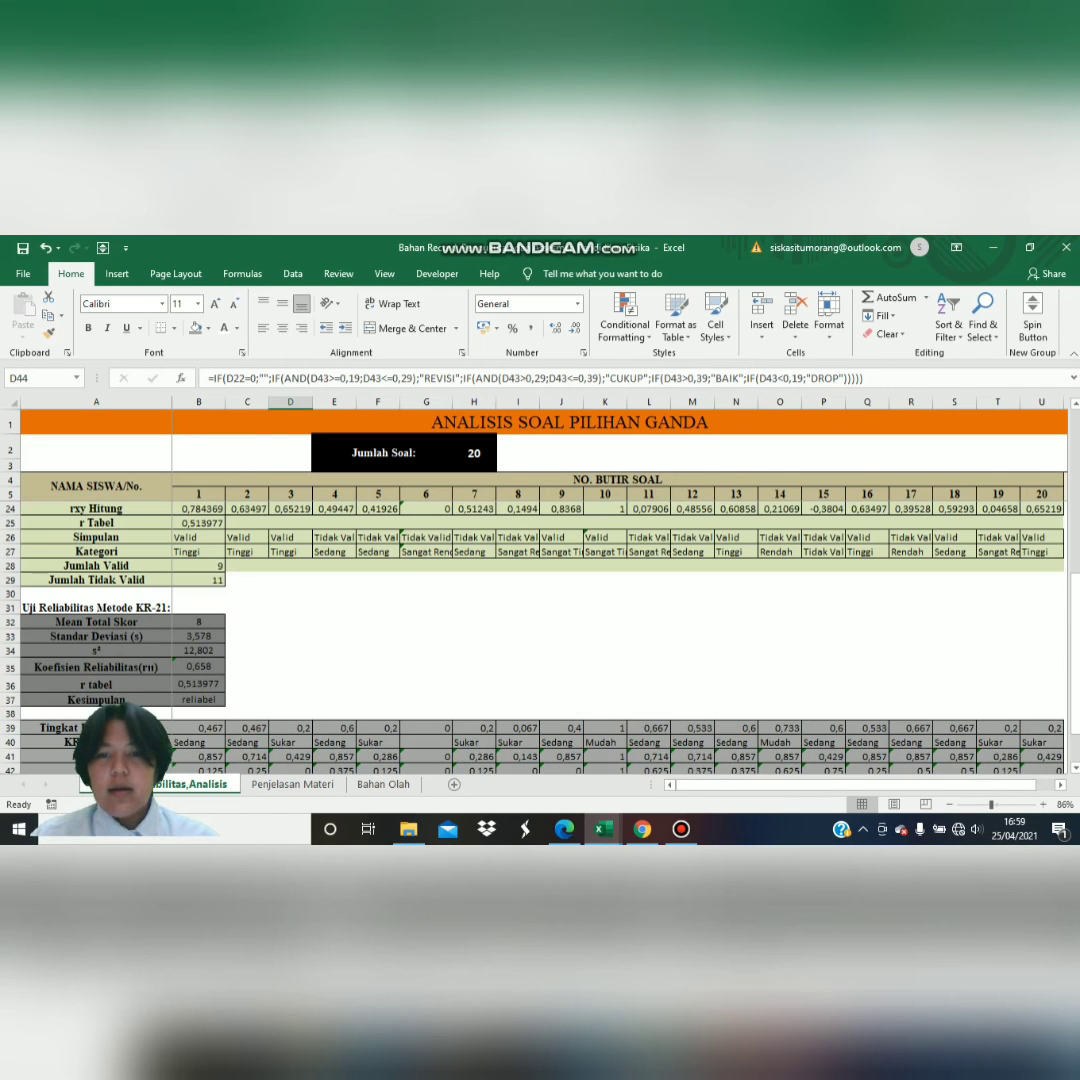
{"action": "scroll", "coordinate": [540, 600], "scroll_direction": "up", "scroll_amount": 1}
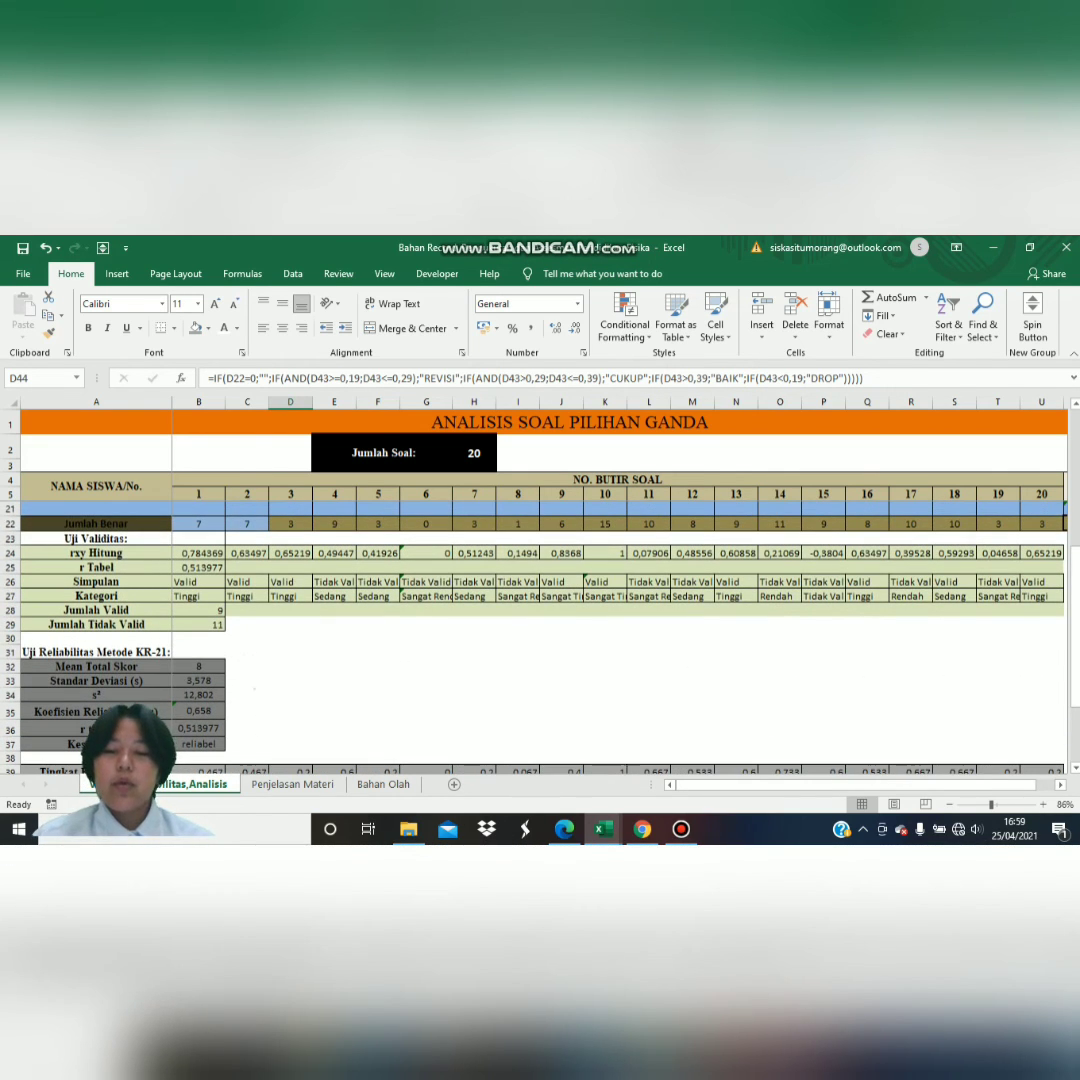